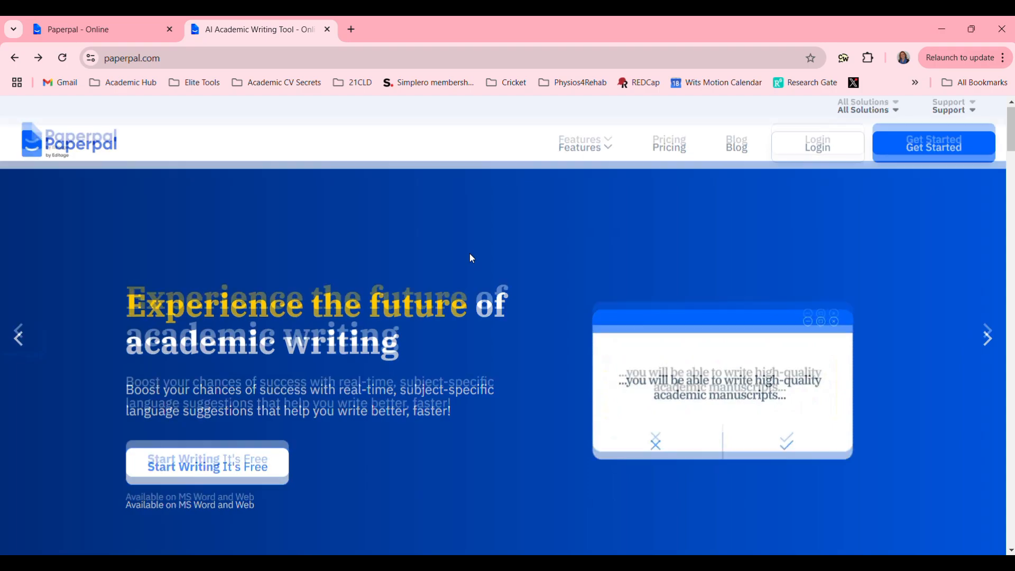
- Look through the Paperpal homepage and its overview of features and solutions
{"action": "scroll", "coordinate": [472, 258], "scroll_direction": "down", "scroll_amount": 10}
{"action": "scroll", "coordinate": [472, 257], "scroll_direction": "down", "scroll_amount": 15}
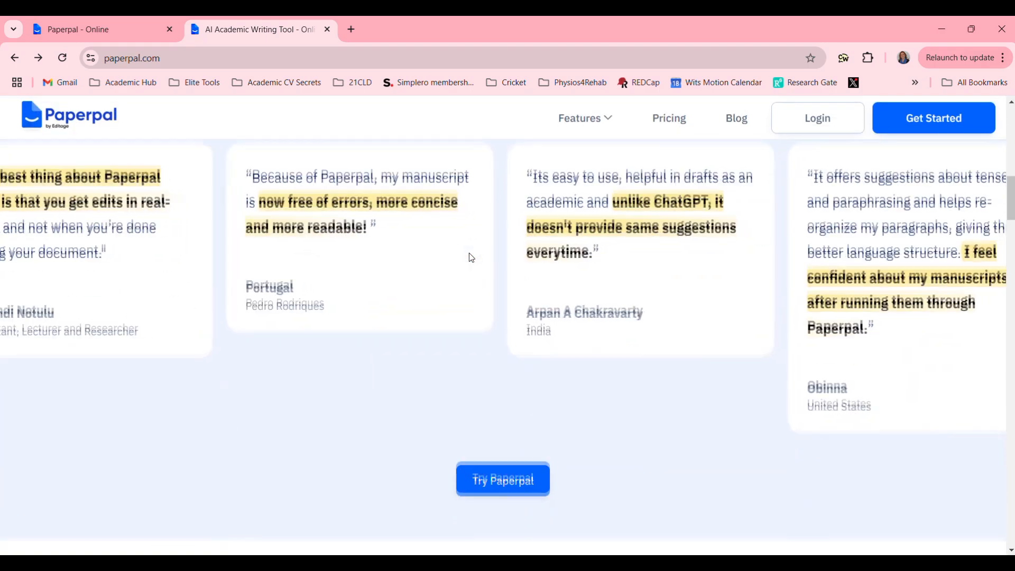
{"action": "scroll", "coordinate": [469, 253], "scroll_direction": "down", "scroll_amount": 15}
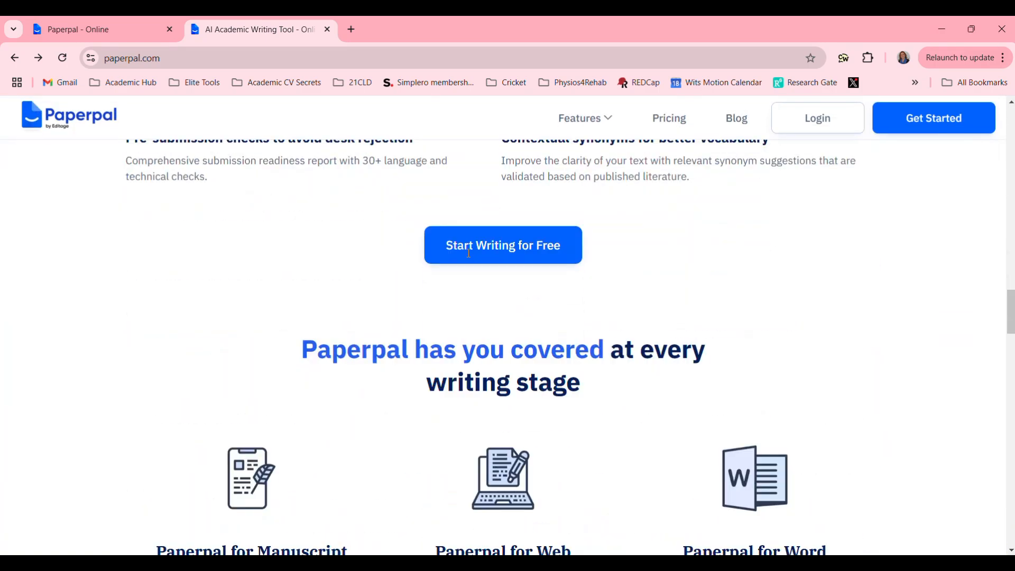
{"action": "scroll", "coordinate": [417, 269], "scroll_direction": "up", "scroll_amount": 4}
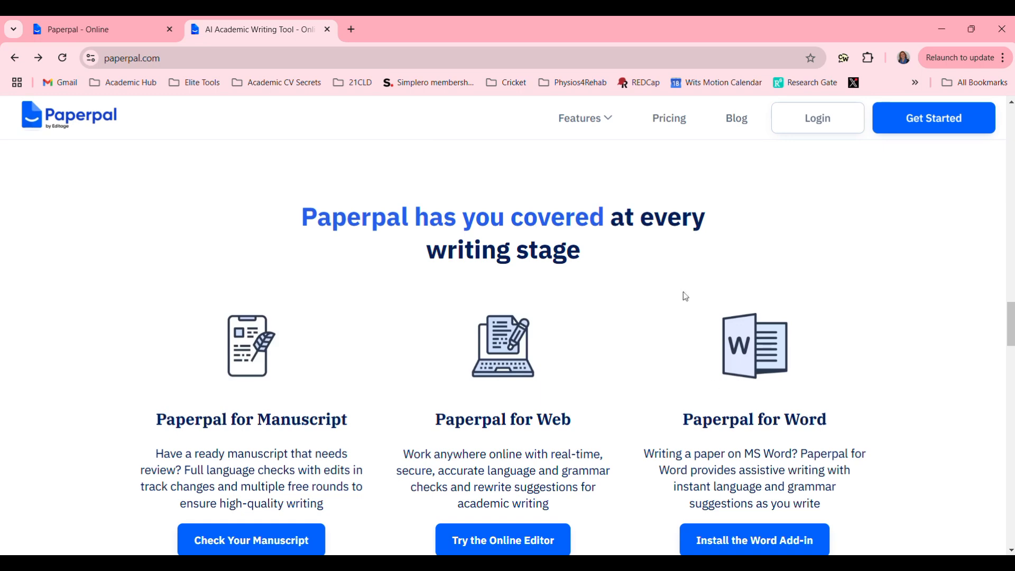
{"action": "mouse_move", "coordinate": [583, 118]}
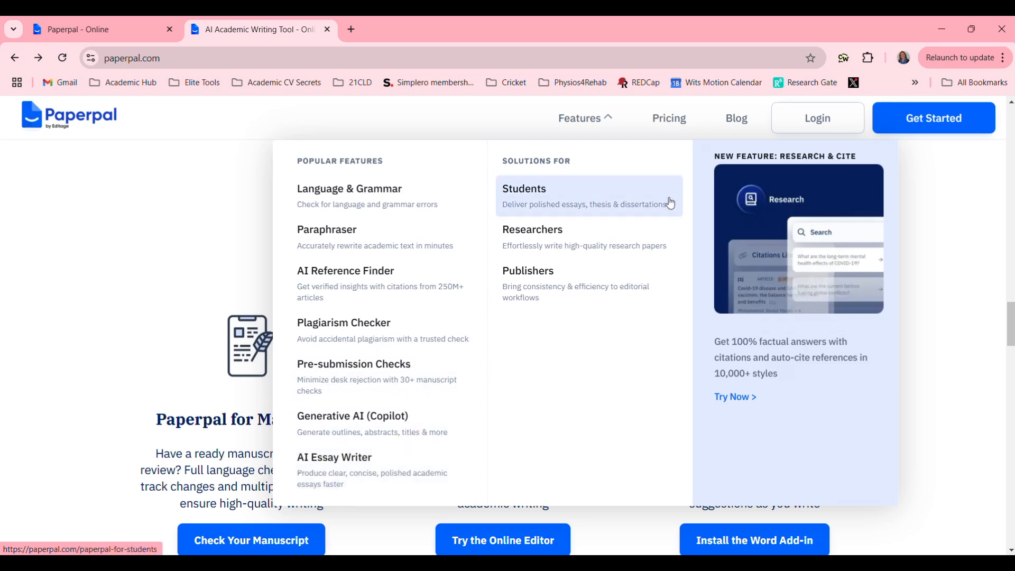
- Open the pricing page and compare what the Free and Prime plans include
{"action": "left_click", "coordinate": [669, 119]}
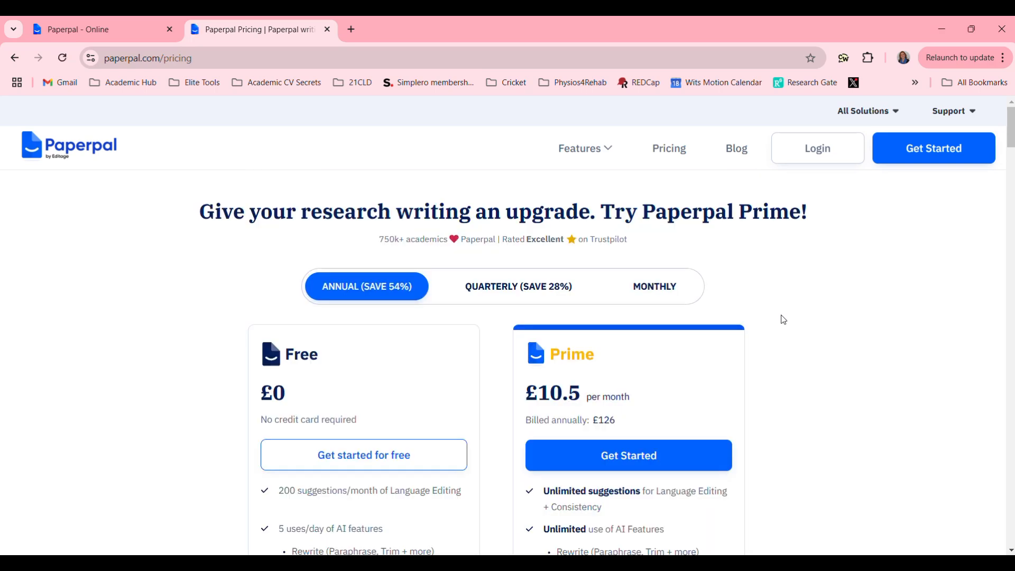
{"action": "scroll", "coordinate": [784, 320], "scroll_direction": "down", "scroll_amount": 5}
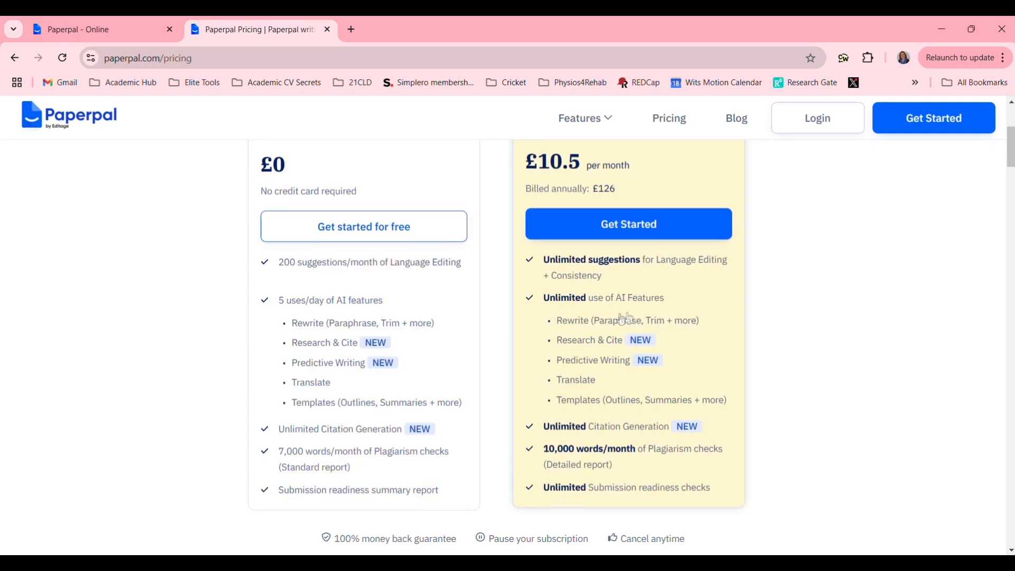
{"action": "scroll", "coordinate": [660, 315], "scroll_direction": "up", "scroll_amount": 1}
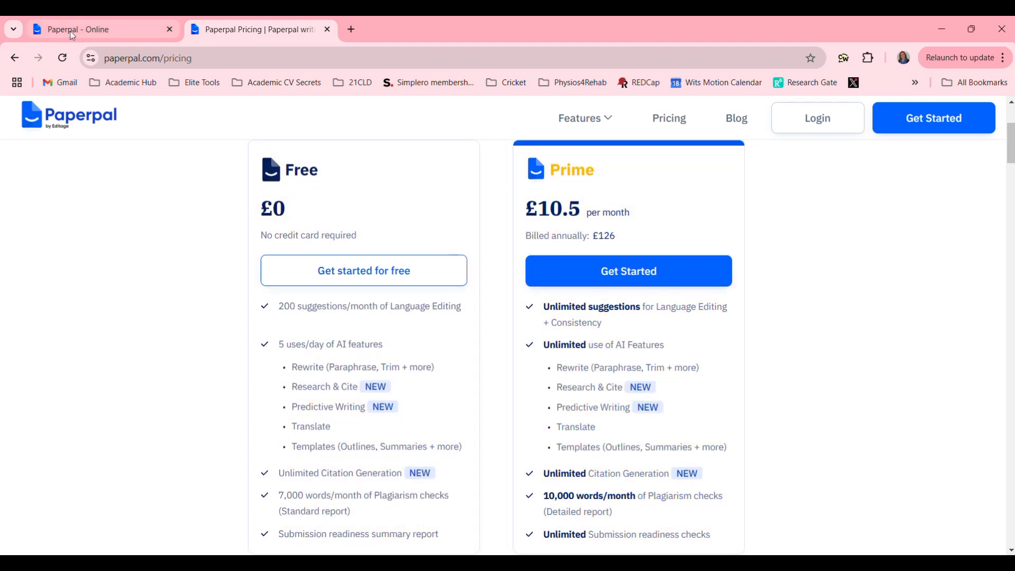
- Switch to the untitled document in the Paperpal editor and look over its main navigation options
{"action": "left_click", "coordinate": [73, 33]}
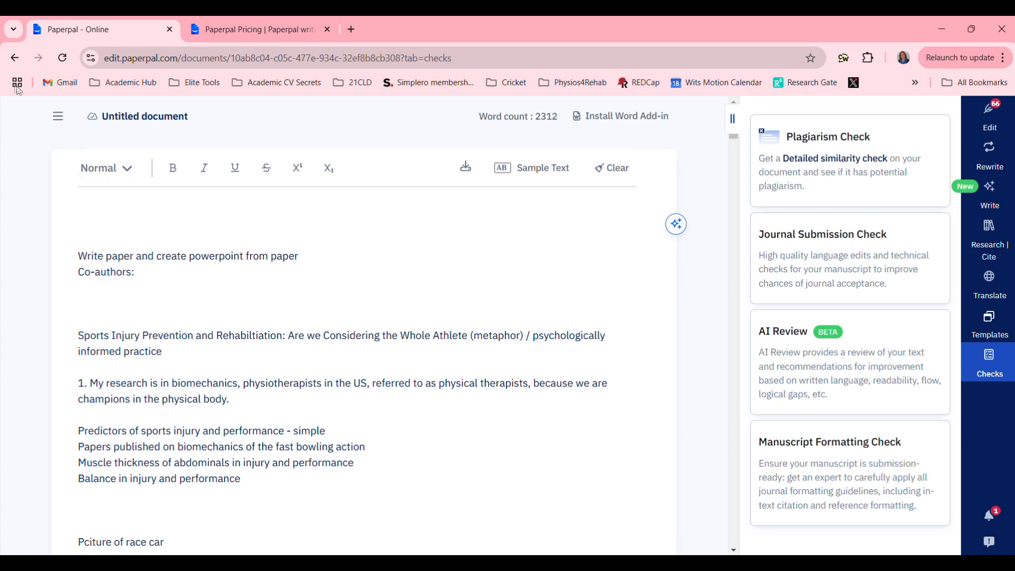
{"action": "left_click", "coordinate": [58, 117]}
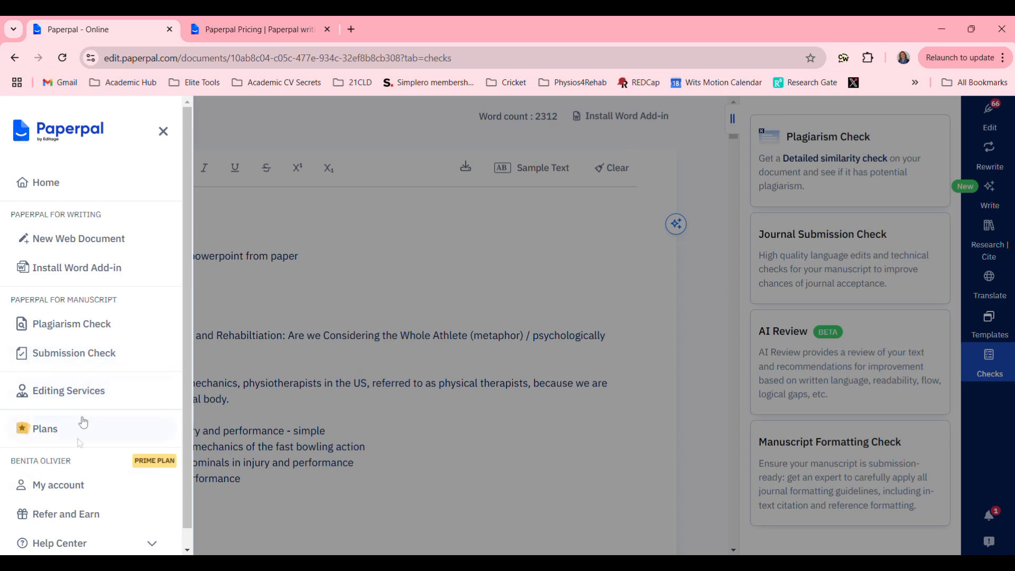
{"action": "left_click", "coordinate": [394, 219]}
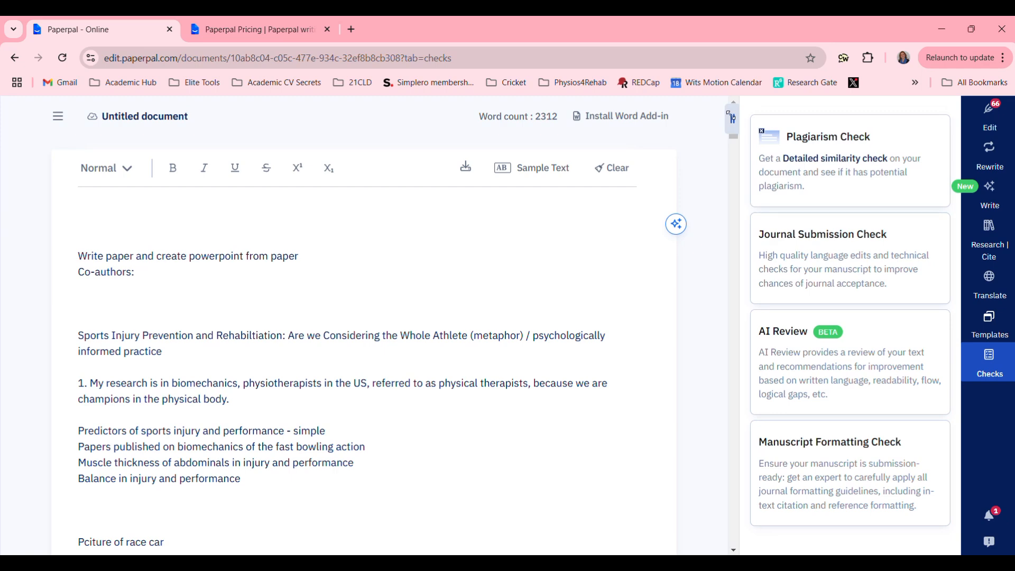
- Review the language suggestions and accept all edits for the sentence beginning "The idea that something physical"
{"action": "left_click", "coordinate": [989, 115]}
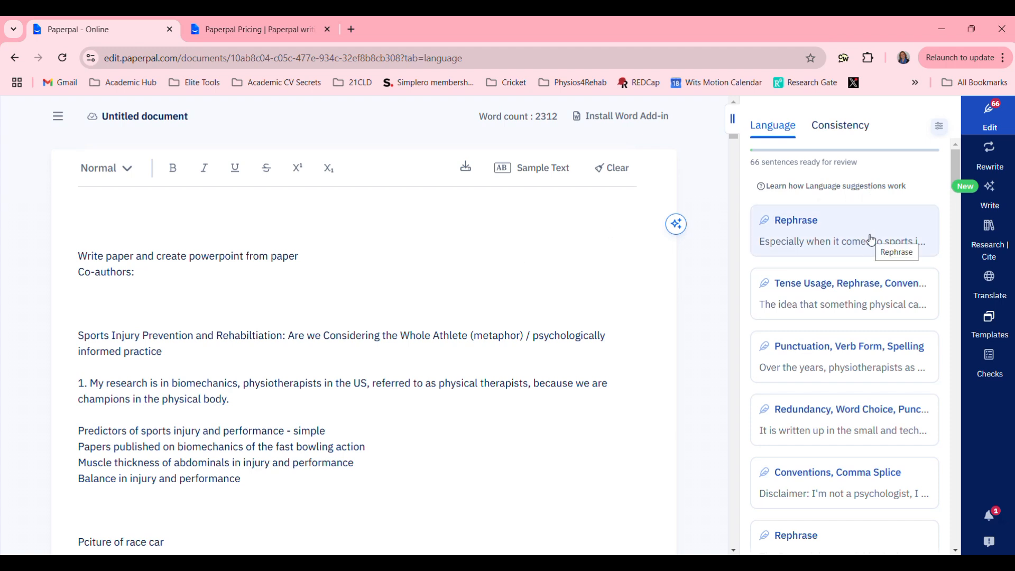
{"action": "left_click", "coordinate": [844, 238]}
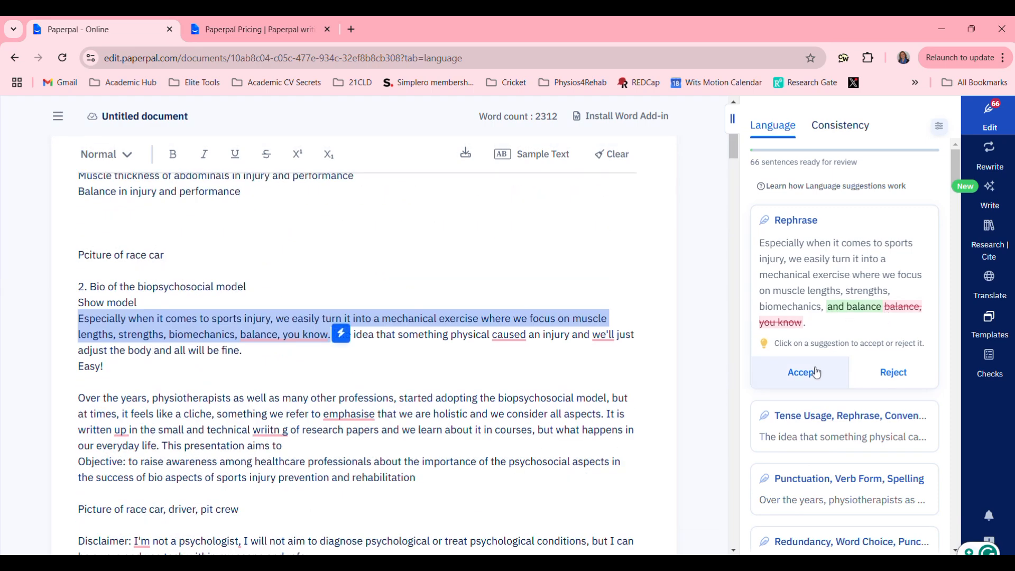
{"action": "left_click", "coordinate": [844, 434]}
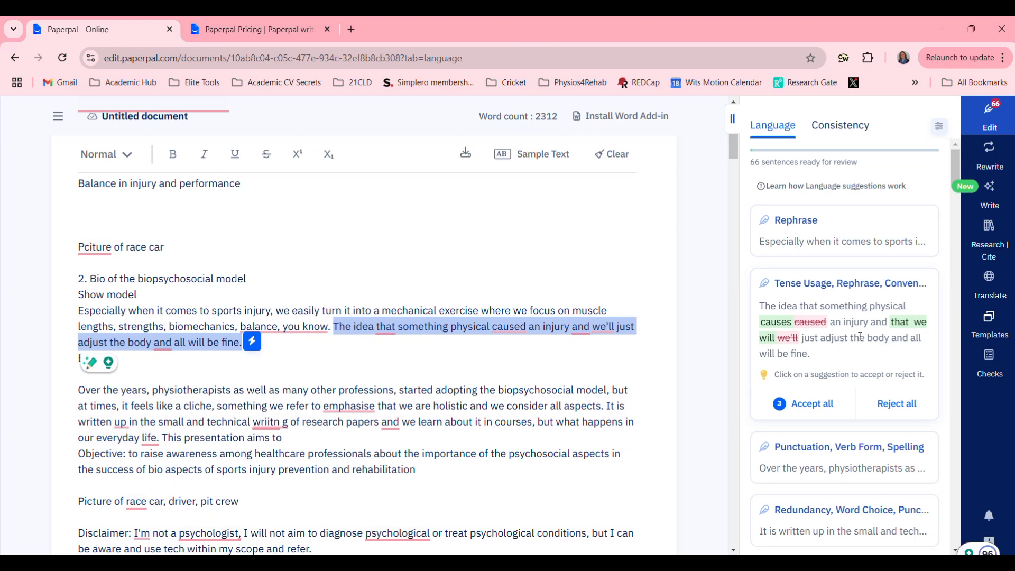
{"action": "left_click", "coordinate": [800, 415]}
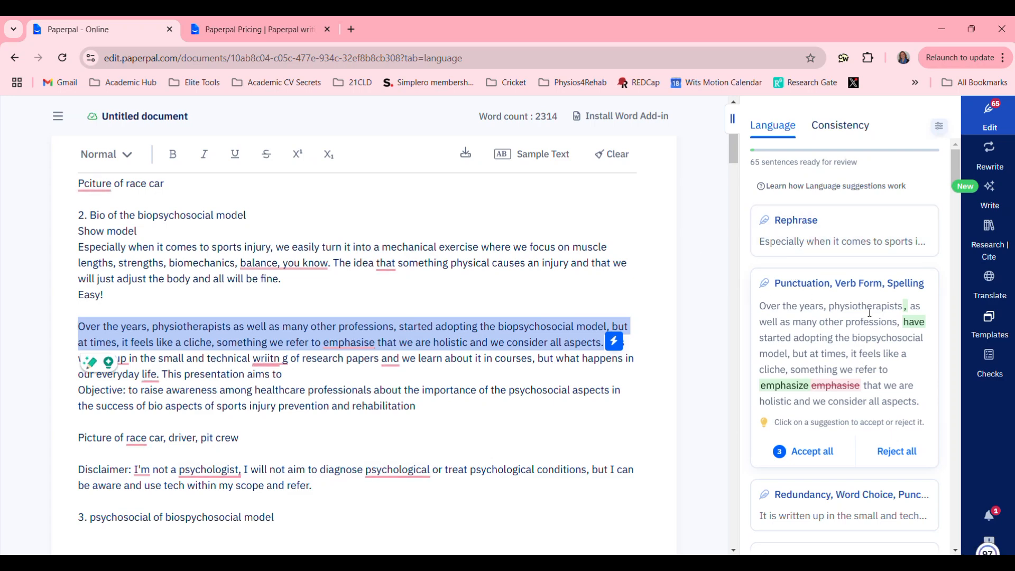
- Generate a paraphrase of the passage from "Especially when it comes to sports injury" to "all will be fine" without replacing the original
{"action": "left_click", "coordinate": [991, 159]}
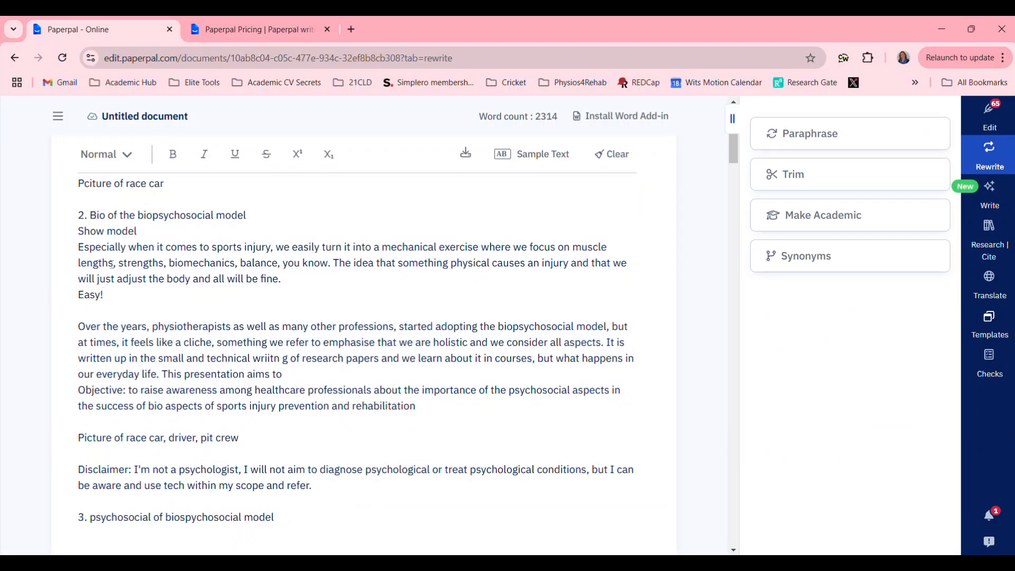
{"action": "left_click_drag", "start_coordinate": [78, 246], "coordinate": [321, 277]}
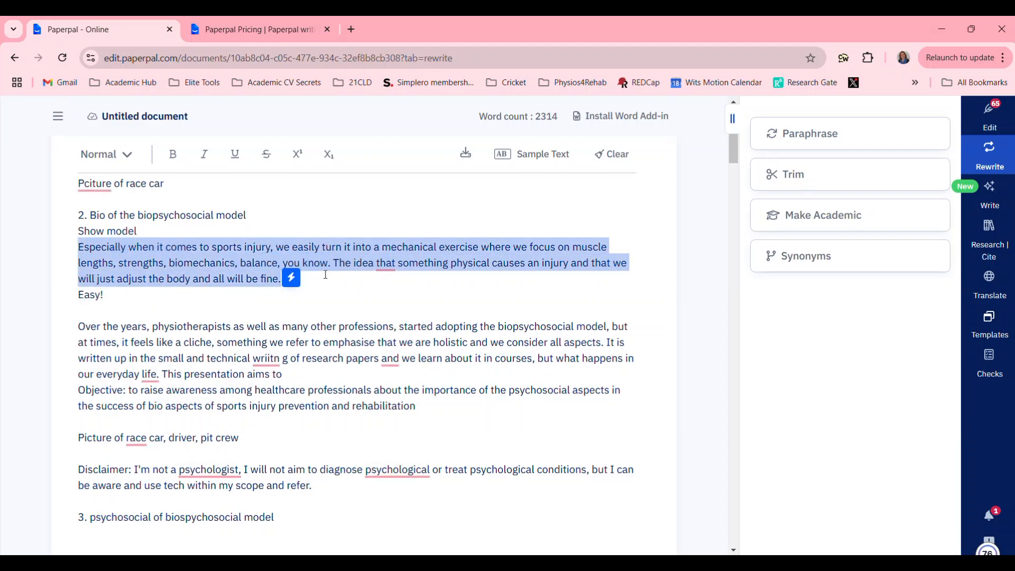
{"action": "left_click", "coordinate": [837, 135]}
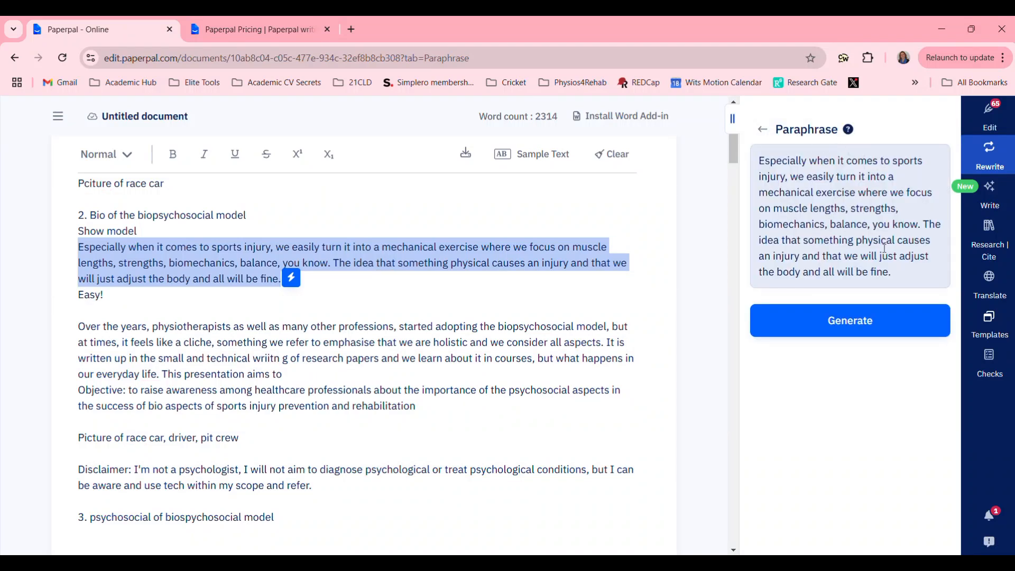
{"action": "left_click", "coordinate": [859, 324]}
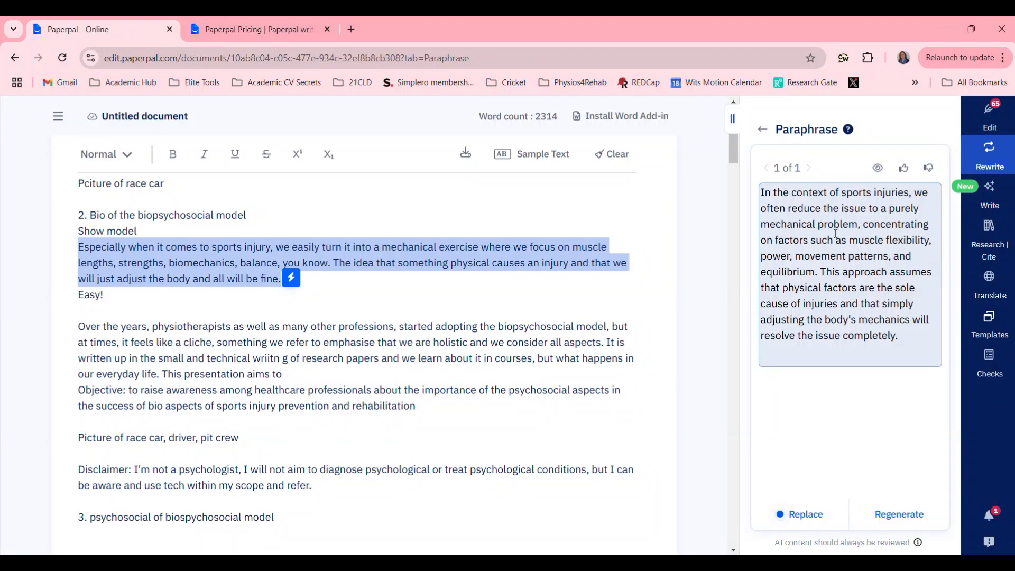
{"action": "left_click", "coordinate": [765, 132]}
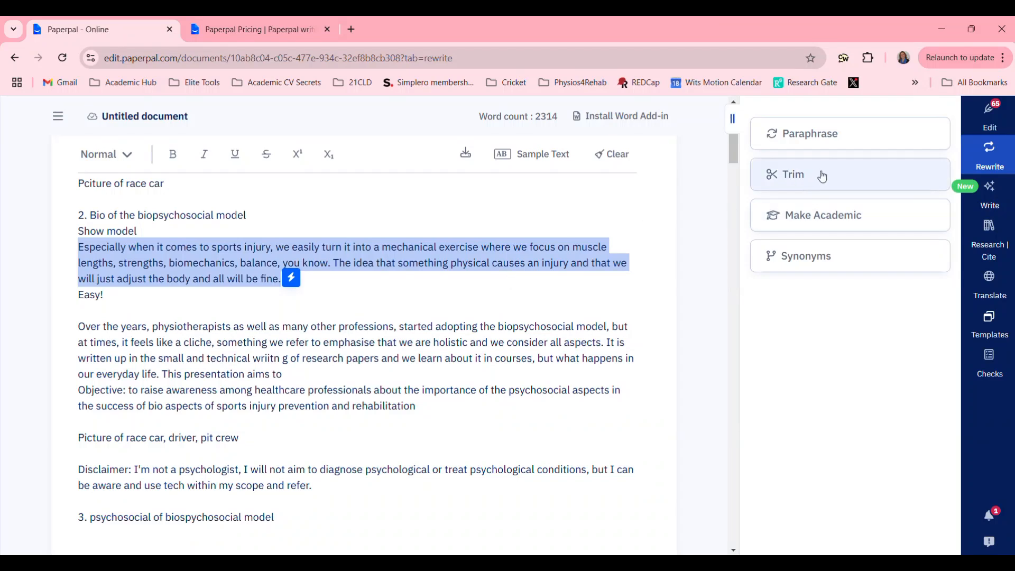
- Generate a trimmed version of the selected sports injury passage and return to the rewrite options
{"action": "left_click", "coordinate": [823, 176]}
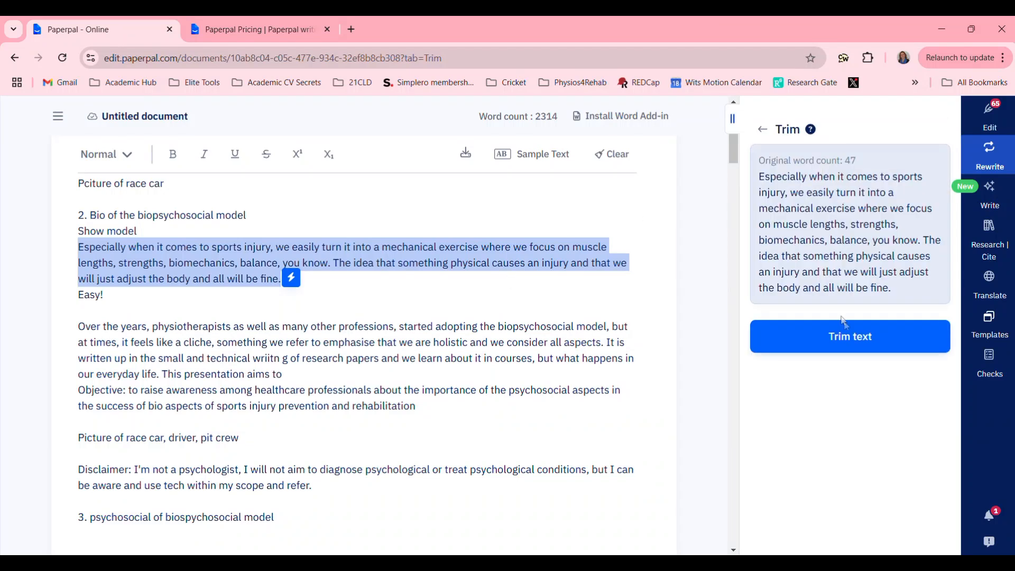
{"action": "left_click", "coordinate": [855, 344]}
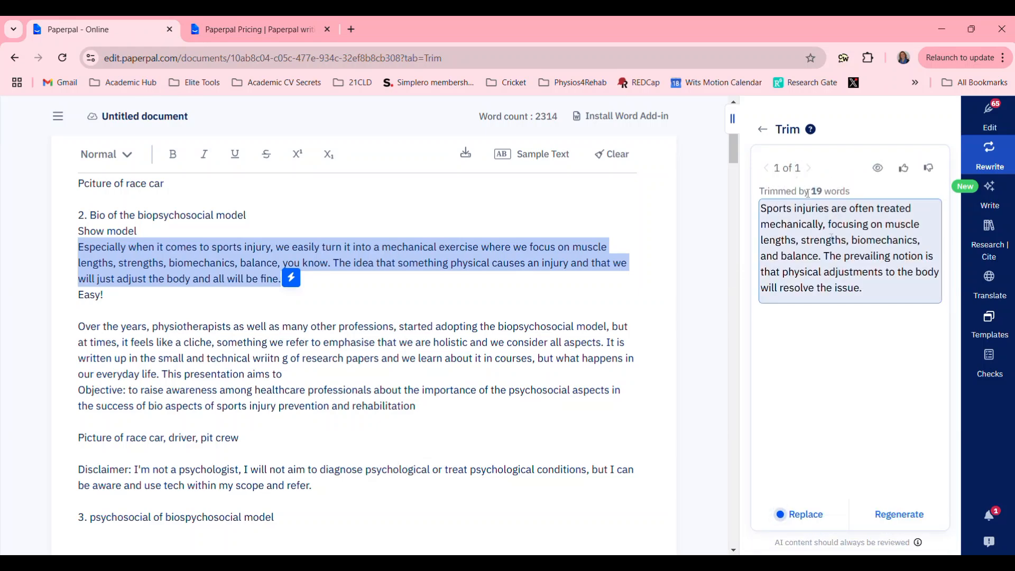
{"action": "left_click", "coordinate": [759, 133]}
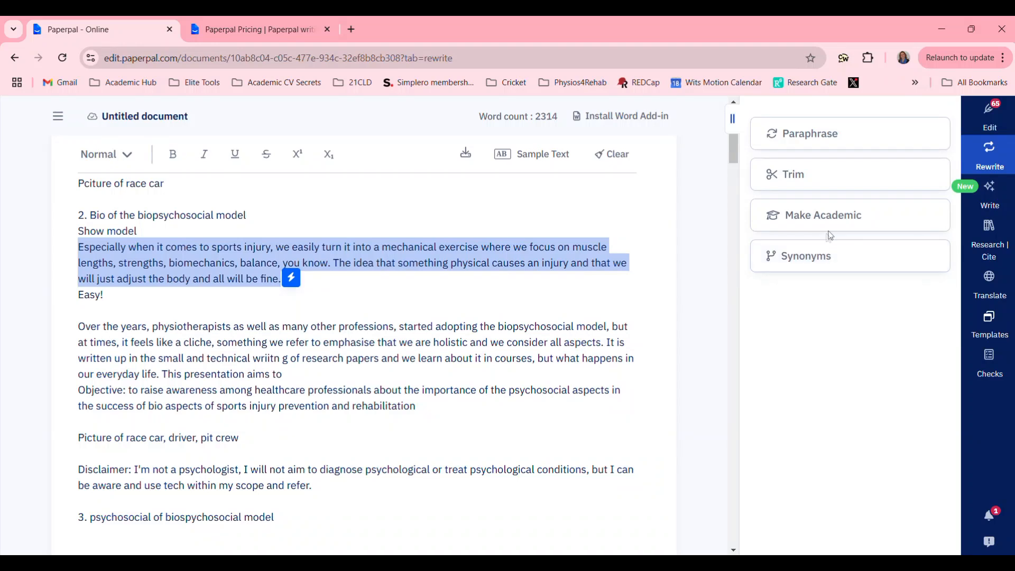
- Generate a Make Academic version of the selected sports injury passage, leaving the document text as it is
{"action": "left_click", "coordinate": [853, 220]}
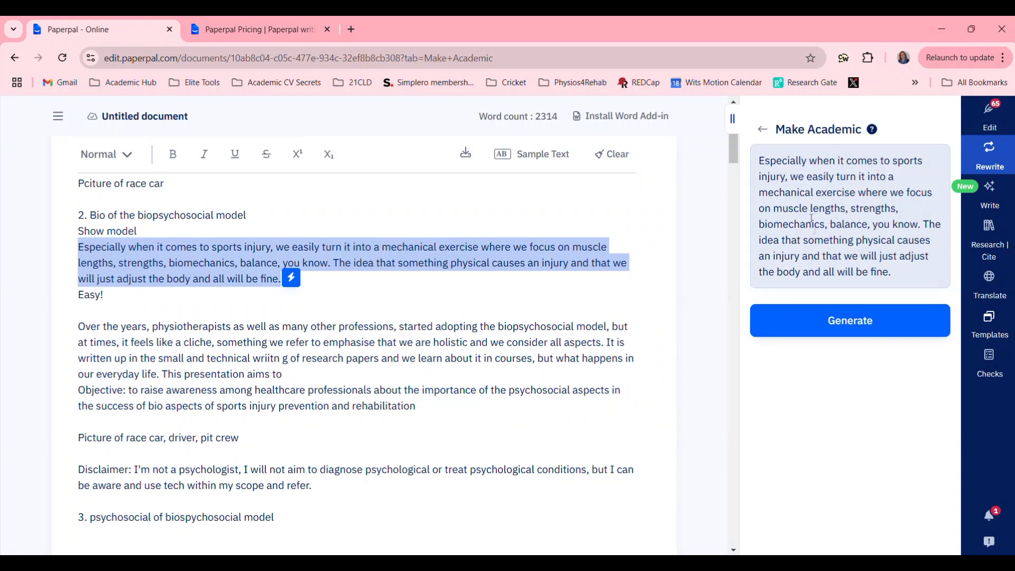
{"action": "left_click", "coordinate": [865, 329]}
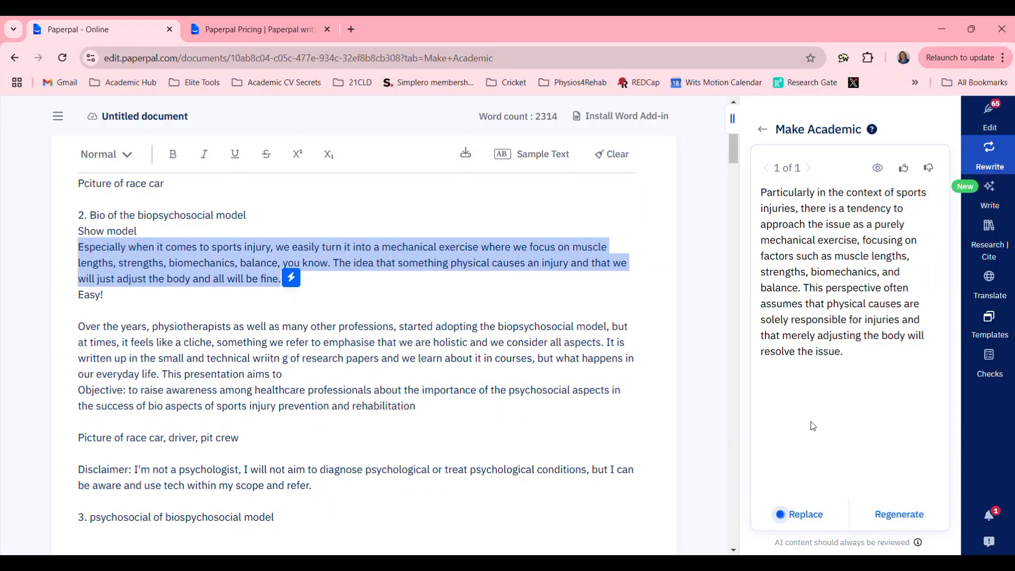
{"action": "left_click", "coordinate": [761, 132]}
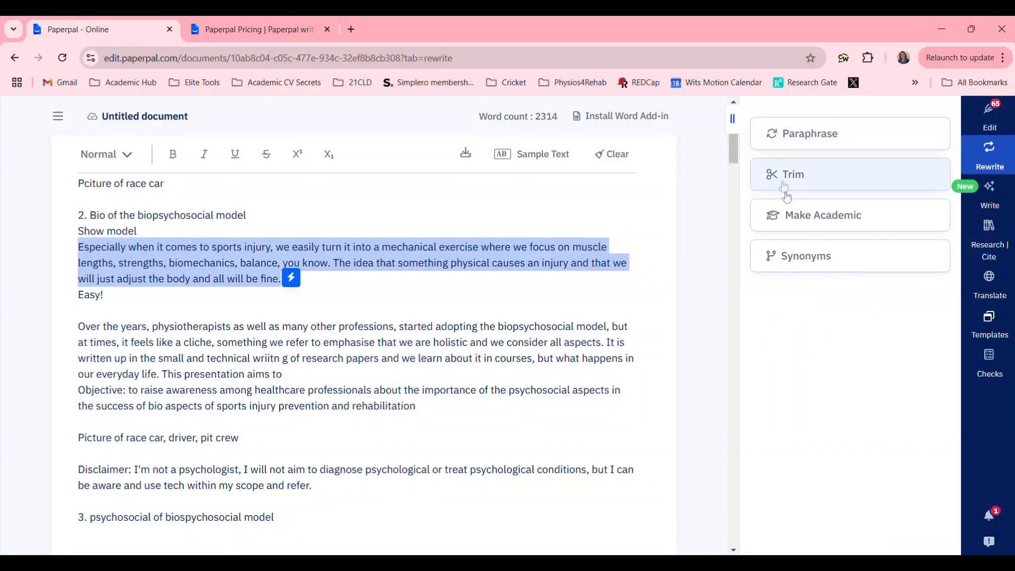
- Generate synonyms for the word "physical" in the sports injury passage and read their definitions
{"action": "left_click", "coordinate": [470, 256]}
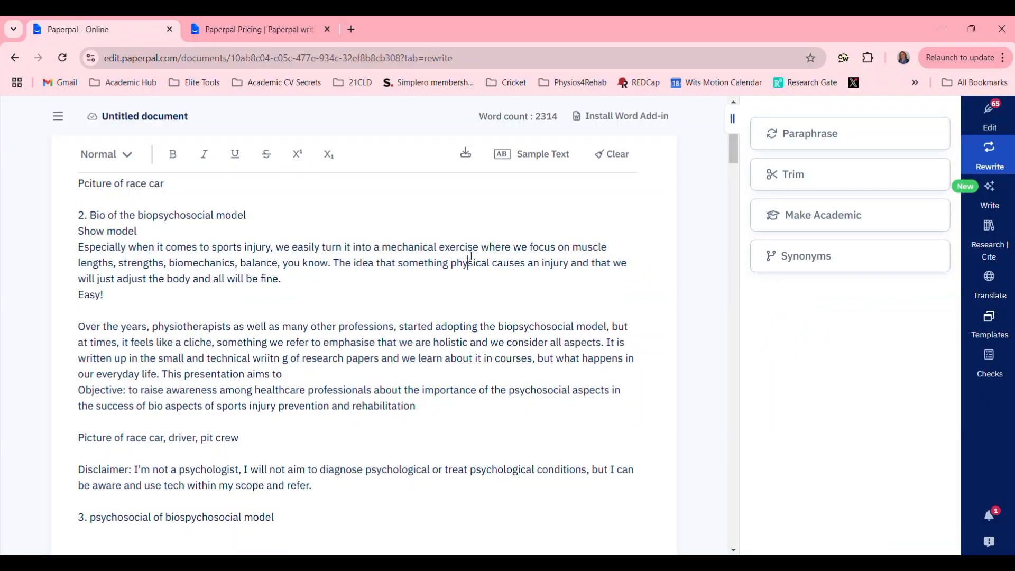
{"action": "left_click_drag", "start_coordinate": [451, 262], "coordinate": [491, 266]}
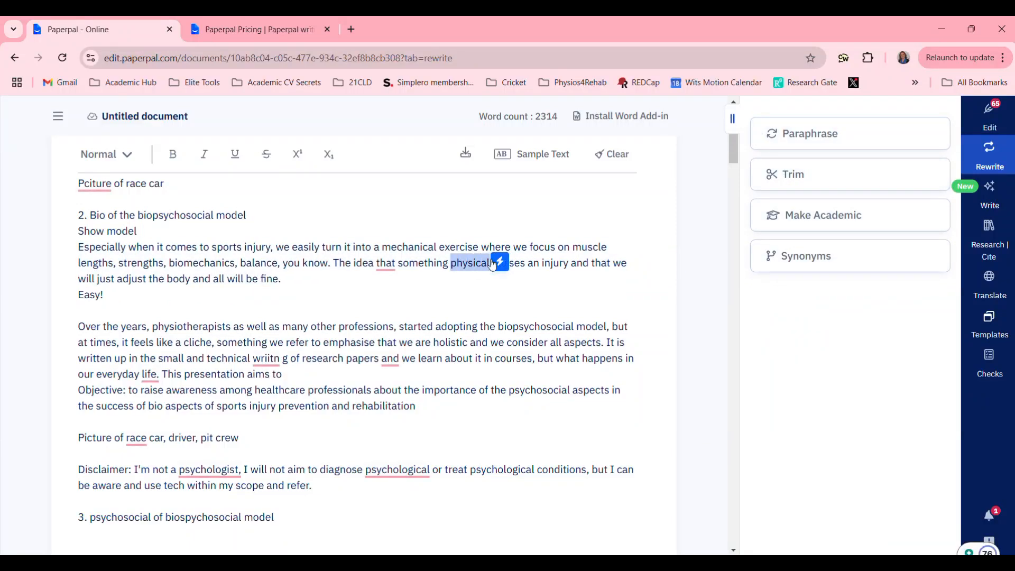
{"action": "left_click", "coordinate": [839, 262]}
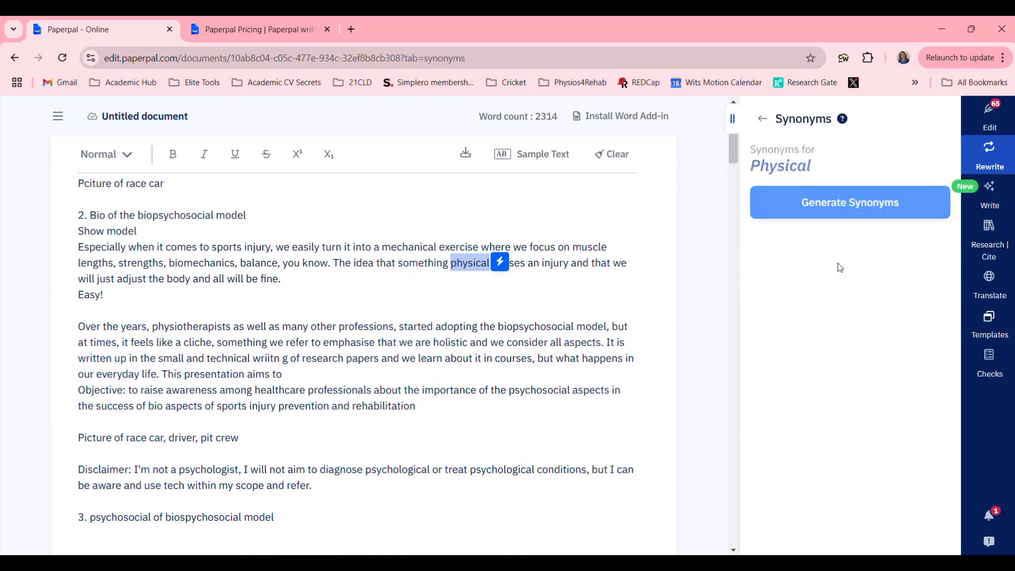
{"action": "left_click", "coordinate": [868, 210]}
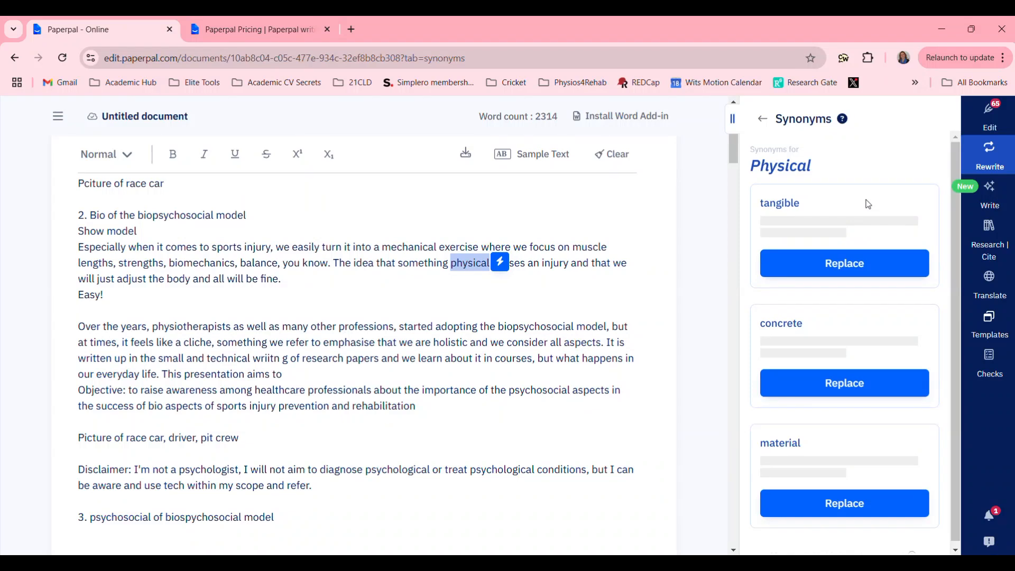
{"action": "scroll", "coordinate": [835, 310], "scroll_direction": "down", "scroll_amount": 1}
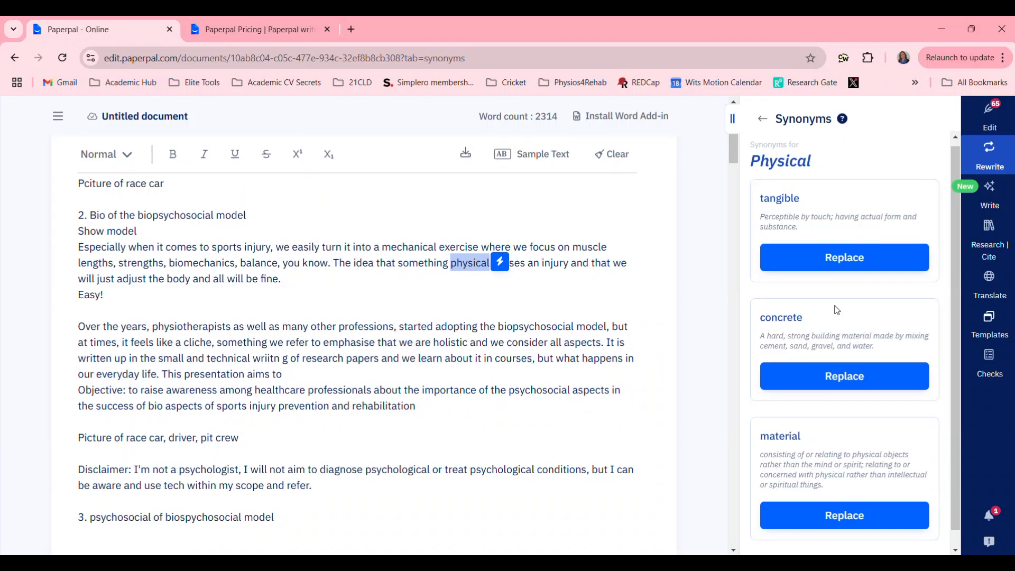
{"action": "scroll", "coordinate": [833, 322], "scroll_direction": "down", "scroll_amount": 1}
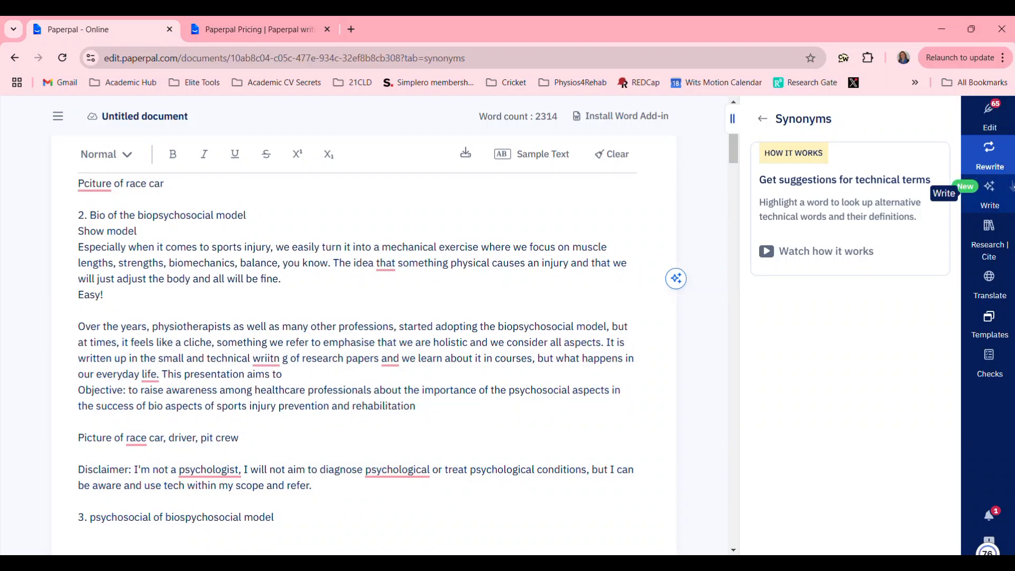
- Start a "Write a paragraph on" prompt in the AI Write assistant
{"action": "left_click", "coordinate": [989, 197]}
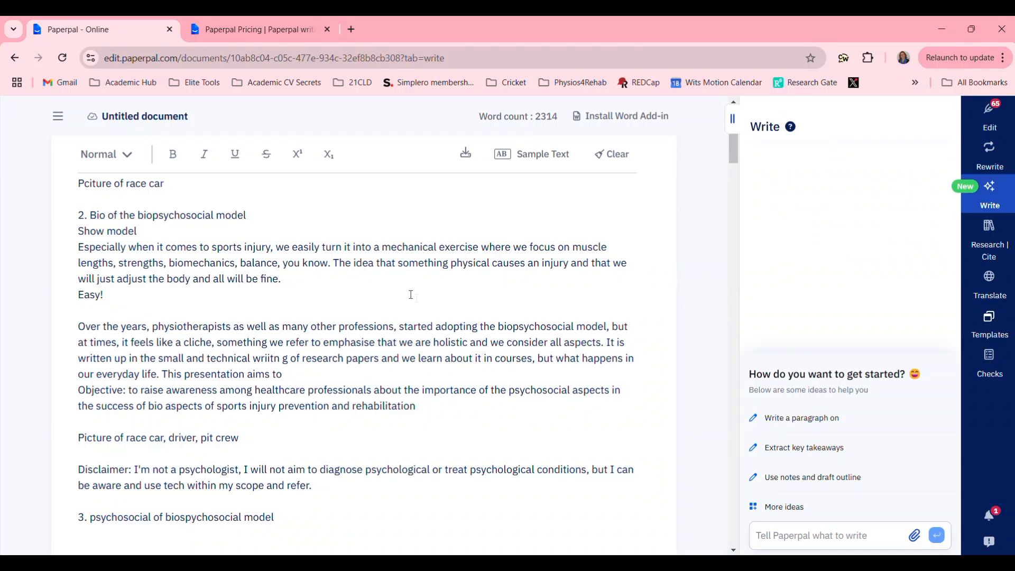
{"action": "left_click", "coordinate": [307, 280]}
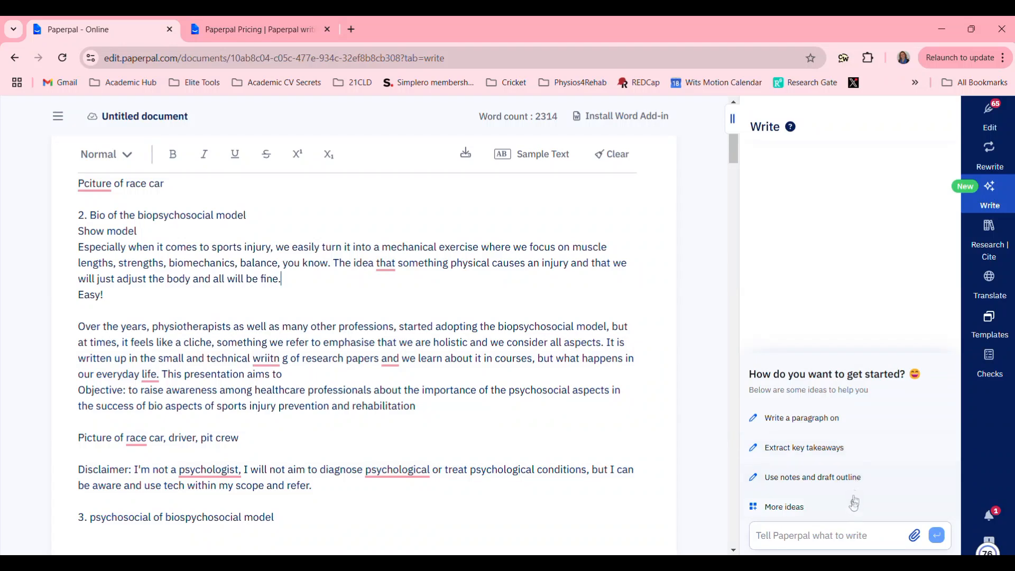
{"action": "left_click", "coordinate": [839, 422]}
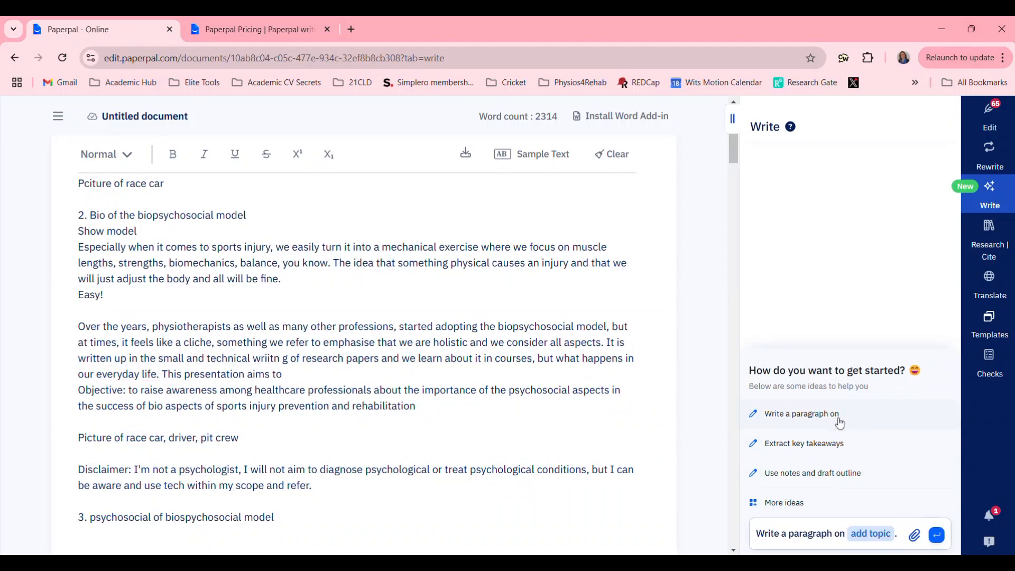
{"action": "left_click", "coordinate": [820, 533]}
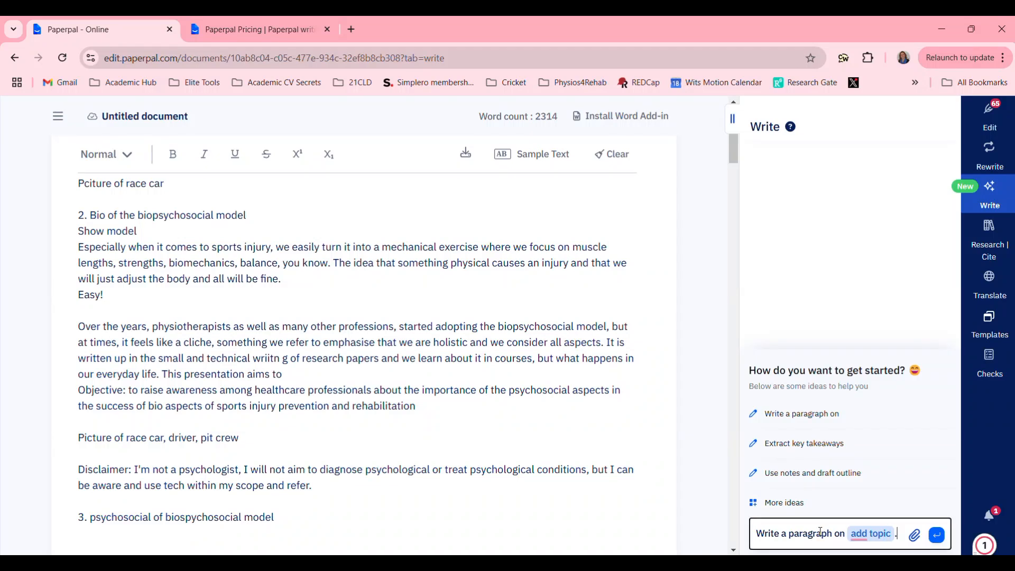
- Replace the prompt's topic placeholder with "biopsychosocial model barriers" and generate the paragraph
{"action": "key", "text": "BackSpace"}
{"action": "key", "text": "BackSpace"}
{"action": "key", "text": "BackSpace"}
{"action": "key", "text": "BackSpace"}
{"action": "key", "text": "BackSpace"}
{"action": "key", "text": "BackSpace"}
{"action": "key", "text": "BackSpace"}
{"action": "key", "text": "BackSpace"}
{"action": "key", "text": "BackSpace"}
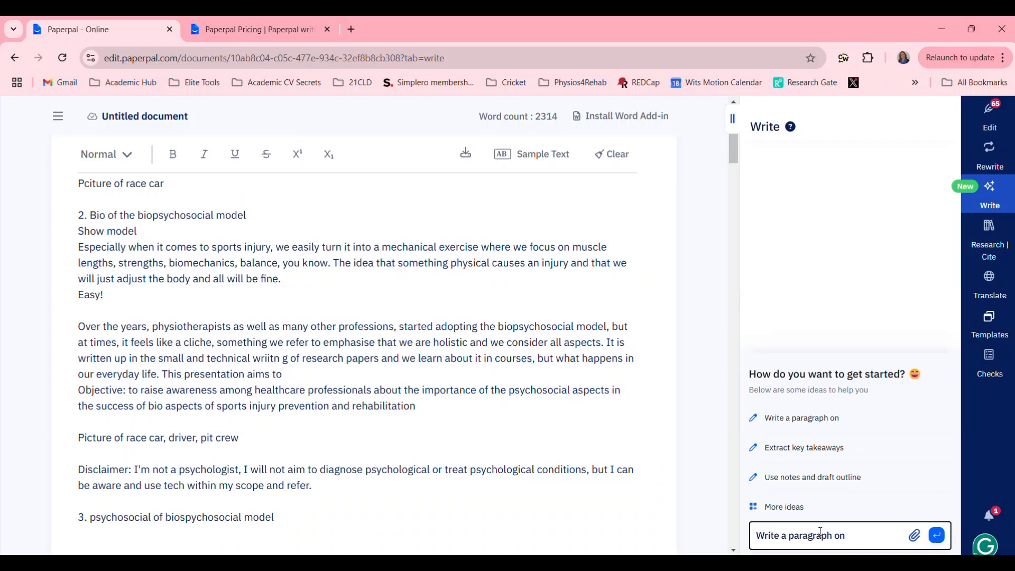
{"action": "type", "text": "biopsychosocial "}
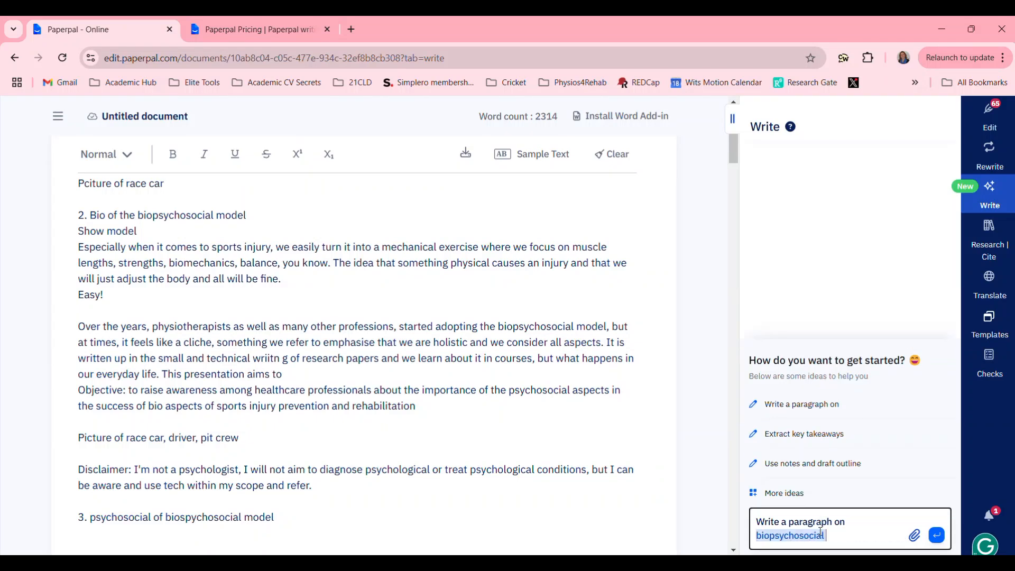
{"action": "type", "text": "model"}
{"action": "type", "text": " barriers"}
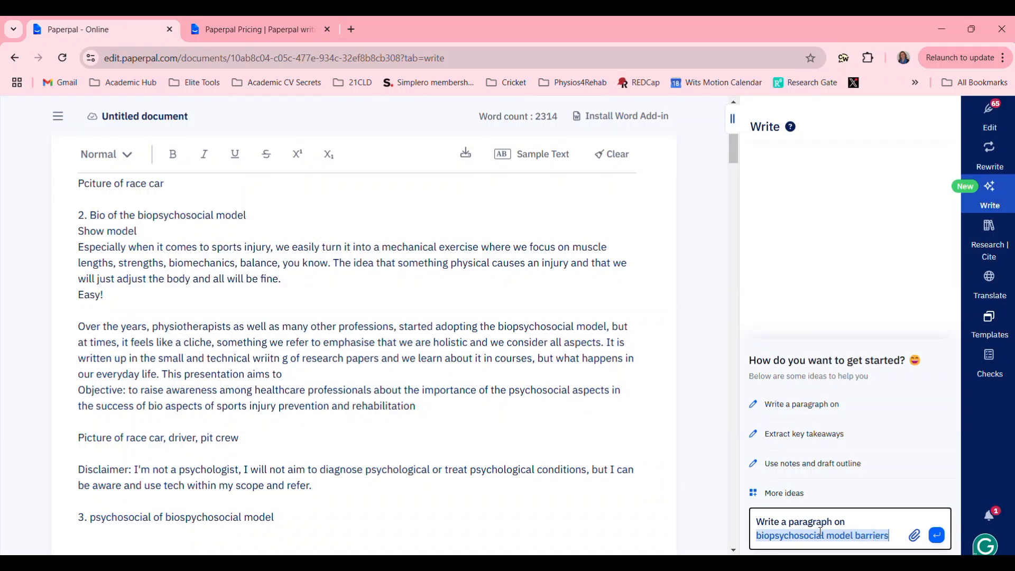
{"action": "left_click", "coordinate": [937, 536]}
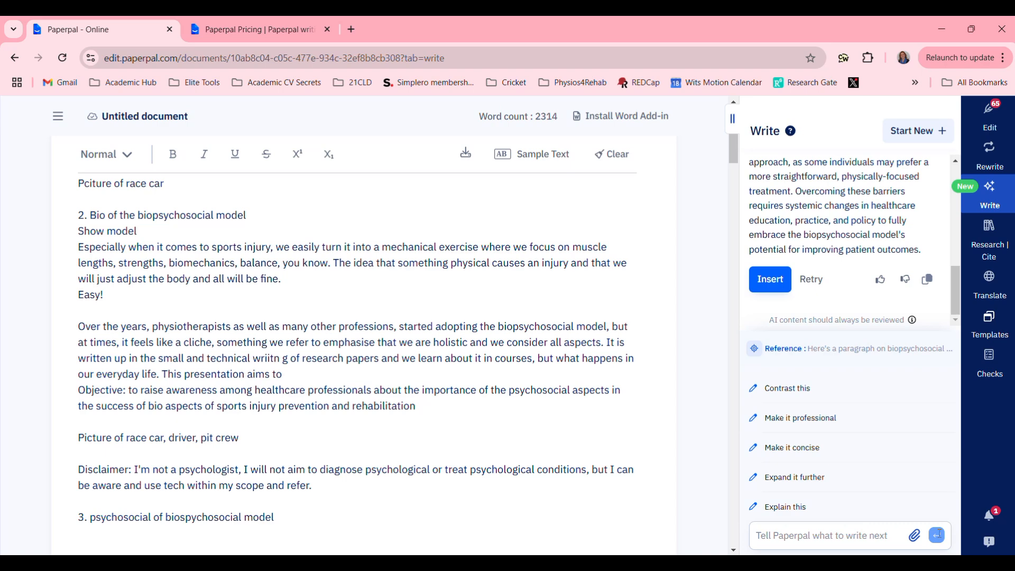
- Insert the generated barriers paragraph on a new line below "Easy!" and add blank lines after it
{"action": "left_click", "coordinate": [513, 287]}
{"action": "key", "text": "Return"}
{"action": "key", "text": "Return"}
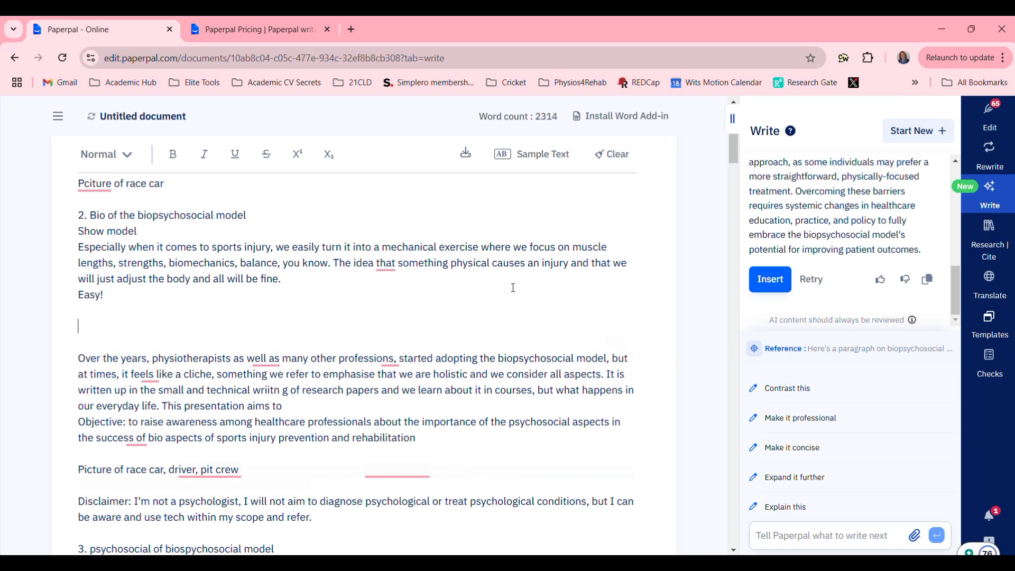
{"action": "left_click", "coordinate": [772, 281]}
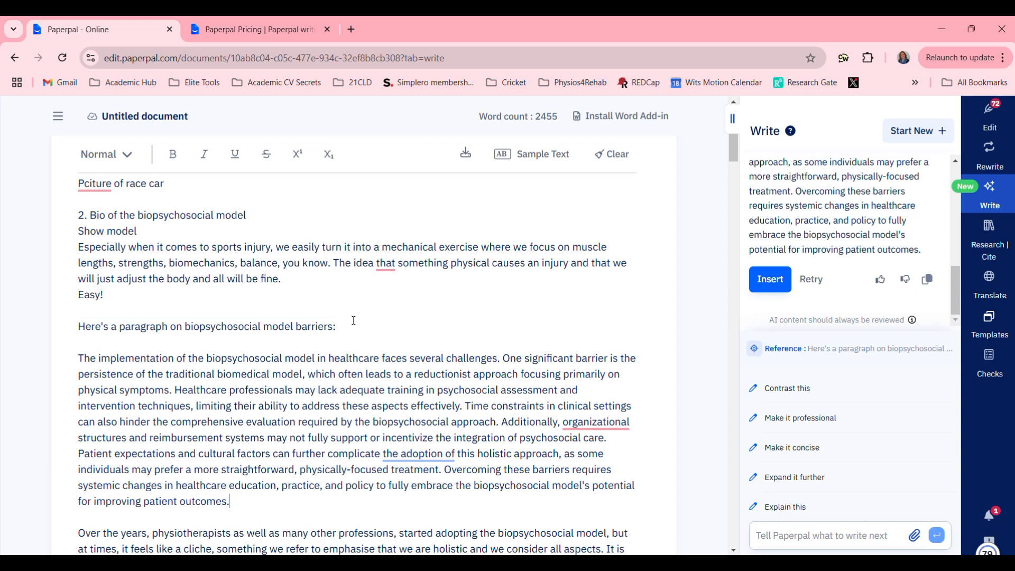
{"action": "key", "text": "Return"}
{"action": "key", "text": "Return"}
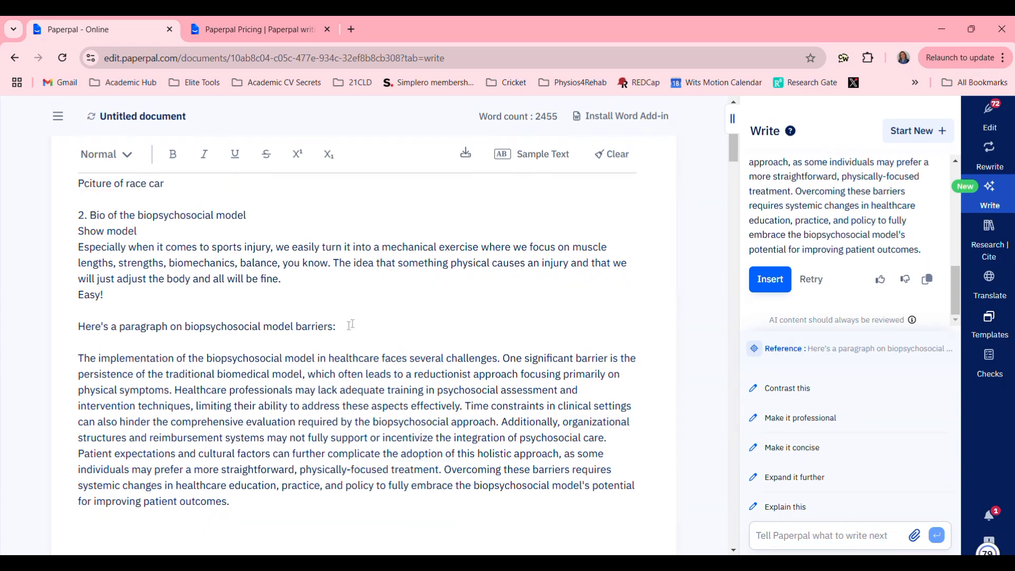
- Add blank lines between "Easy!" and the inserted barriers paragraph, and open the Research | Cite tool
{"action": "left_click", "coordinate": [220, 301]}
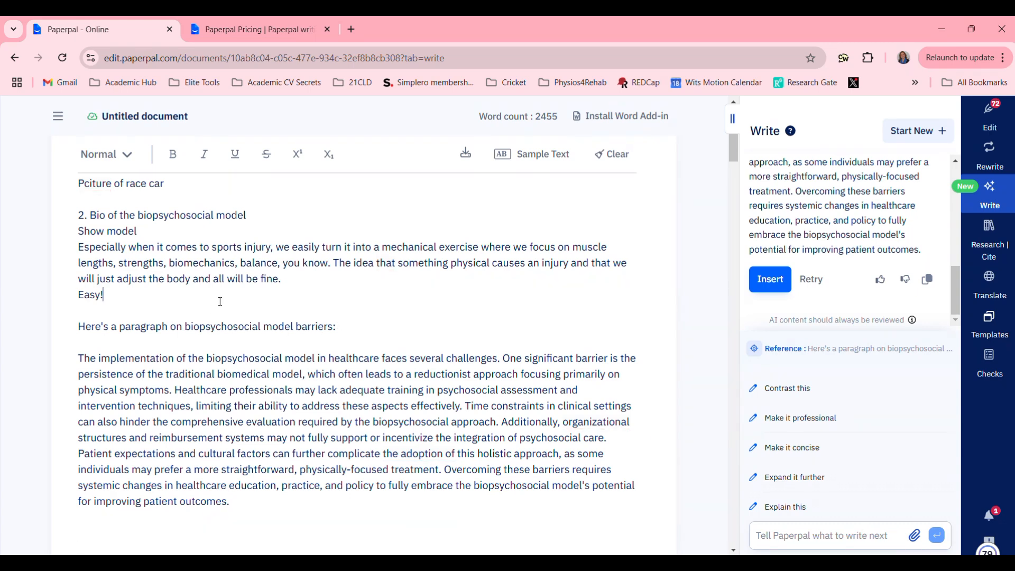
{"action": "key", "text": "Return"}
{"action": "key", "text": "Return"}
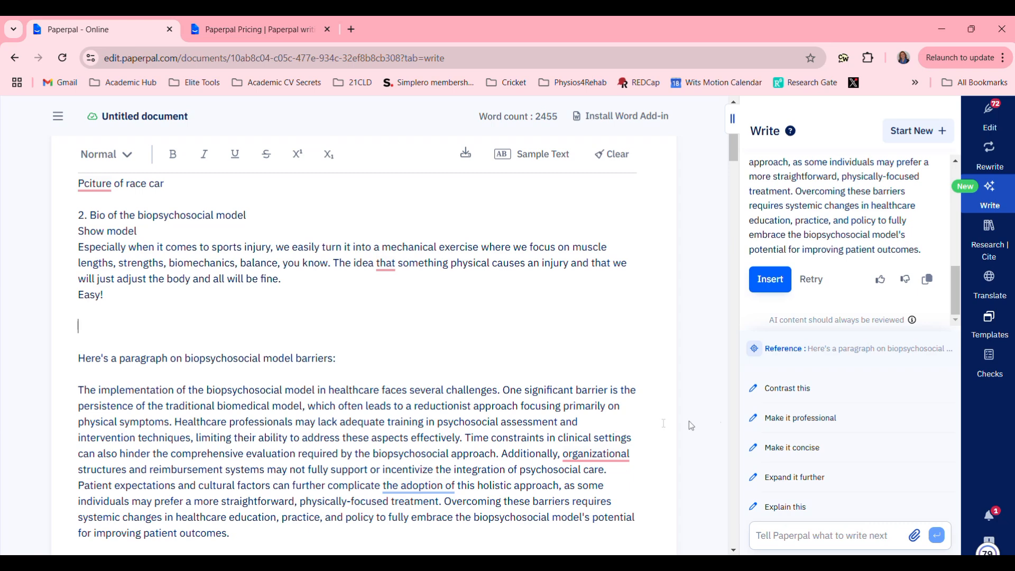
{"action": "left_click", "coordinate": [995, 242]}
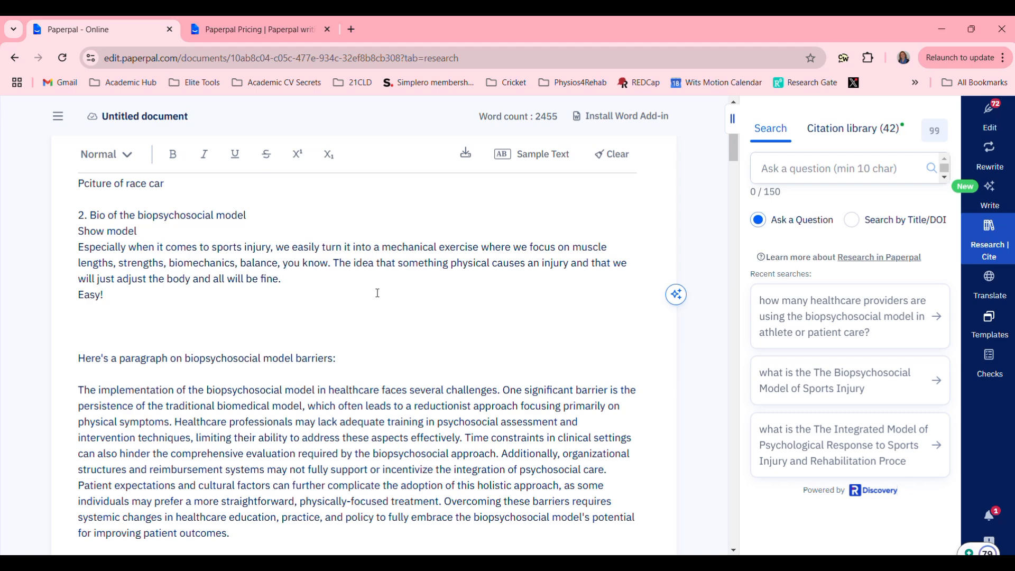
{"action": "key", "text": "Return"}
{"action": "key", "text": "Return"}
- Ask the research search "what is the biopsychosocial model"
{"action": "left_click", "coordinate": [810, 168]}
{"action": "type", "text": "what is"}
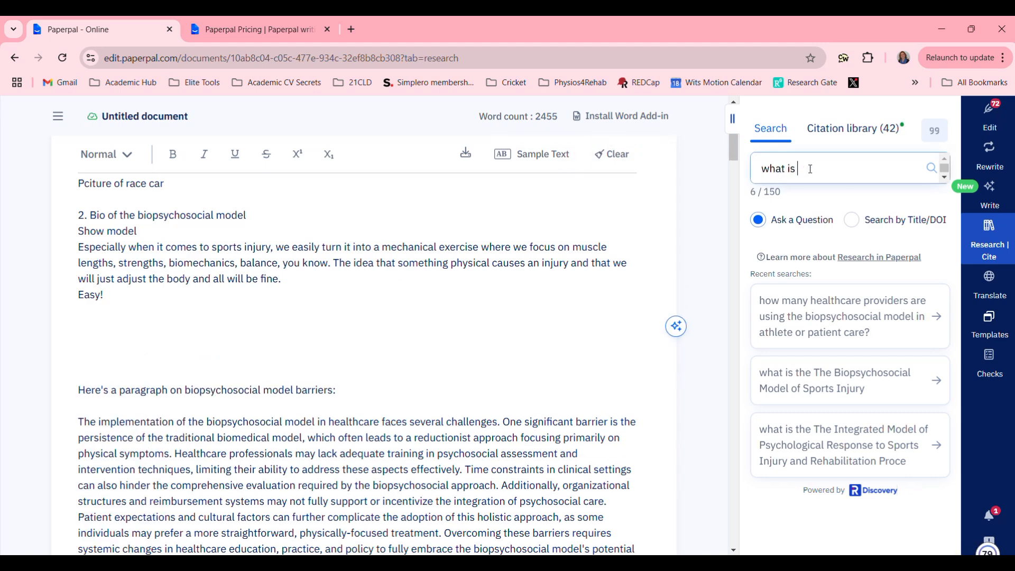
{"action": "type", "text": " the piops"}
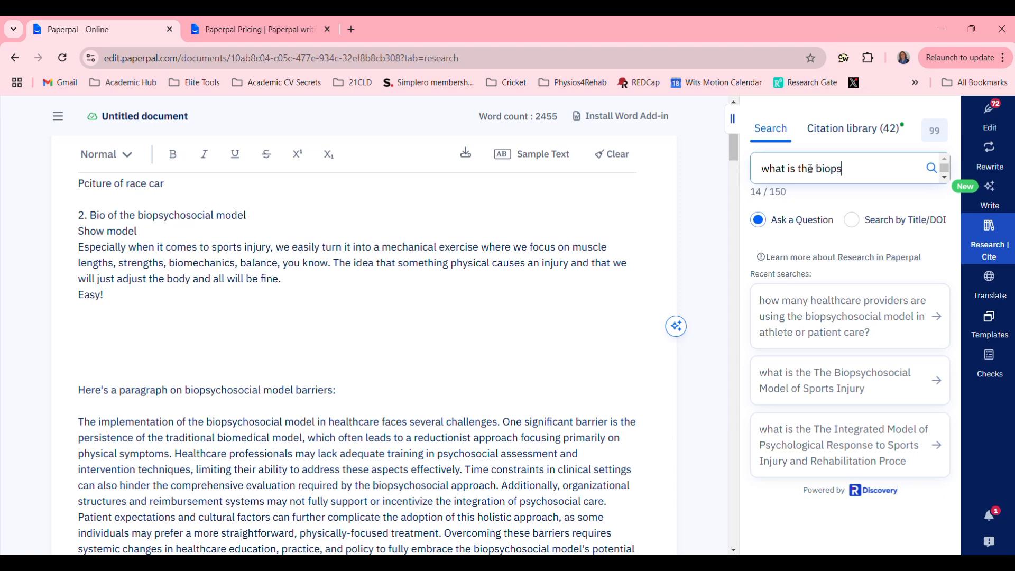
{"action": "type", "text": "ychosocial model"}
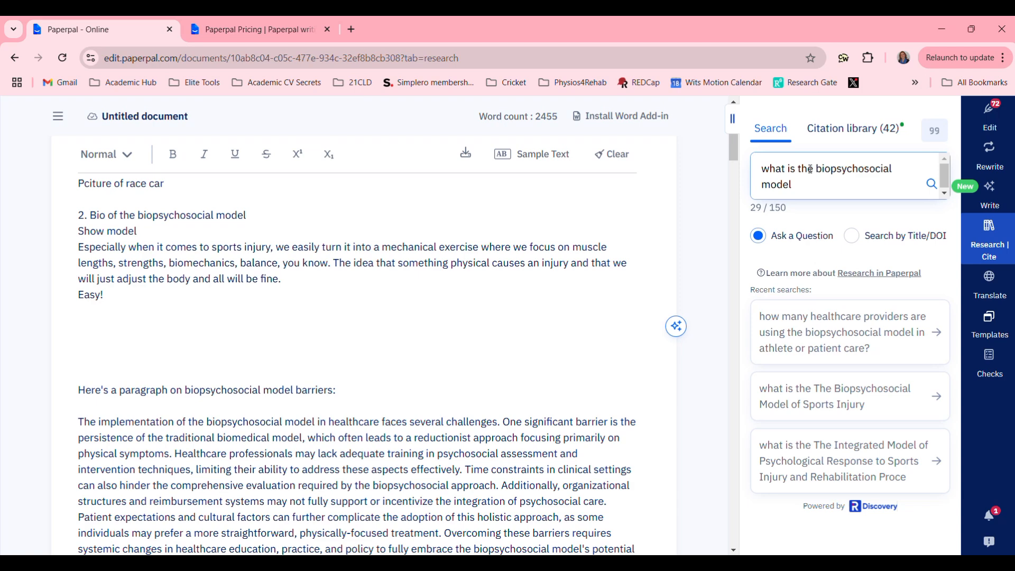
{"action": "key", "text": "Return"}
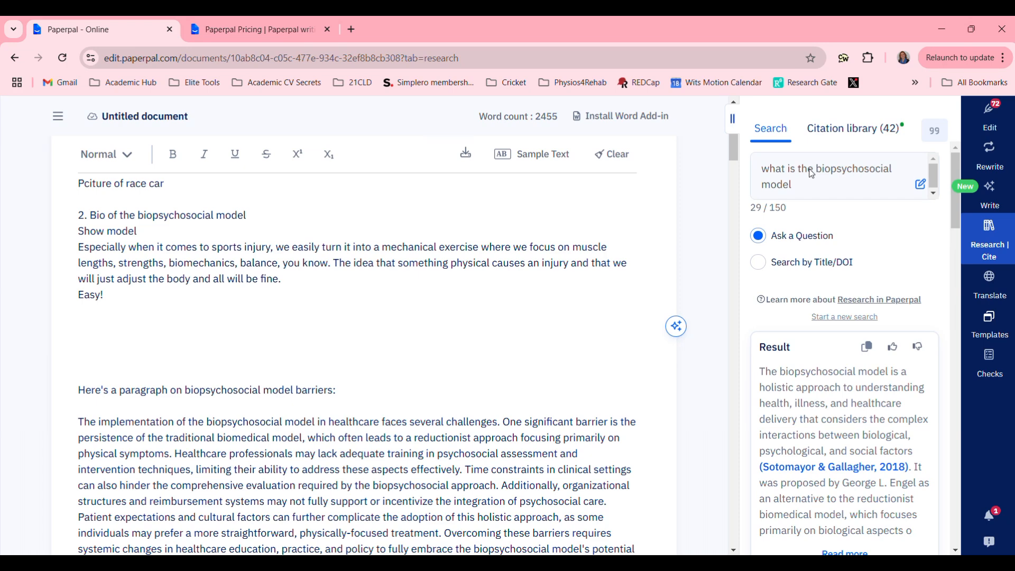
- Copy the research answer, and read its expanded text through to the list of references
{"action": "scroll", "coordinate": [856, 412], "scroll_direction": "down", "scroll_amount": 2}
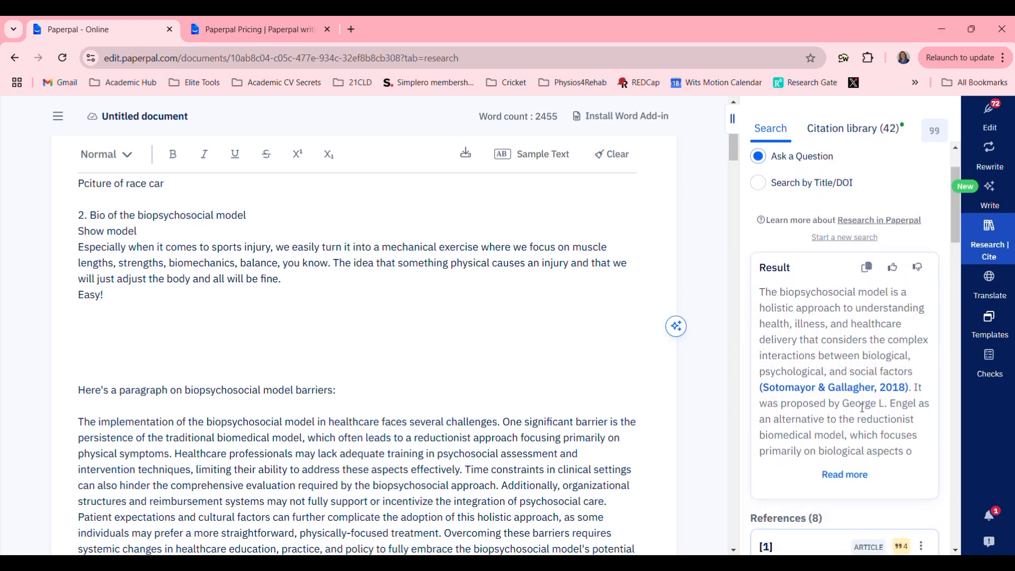
{"action": "left_click", "coordinate": [867, 262]}
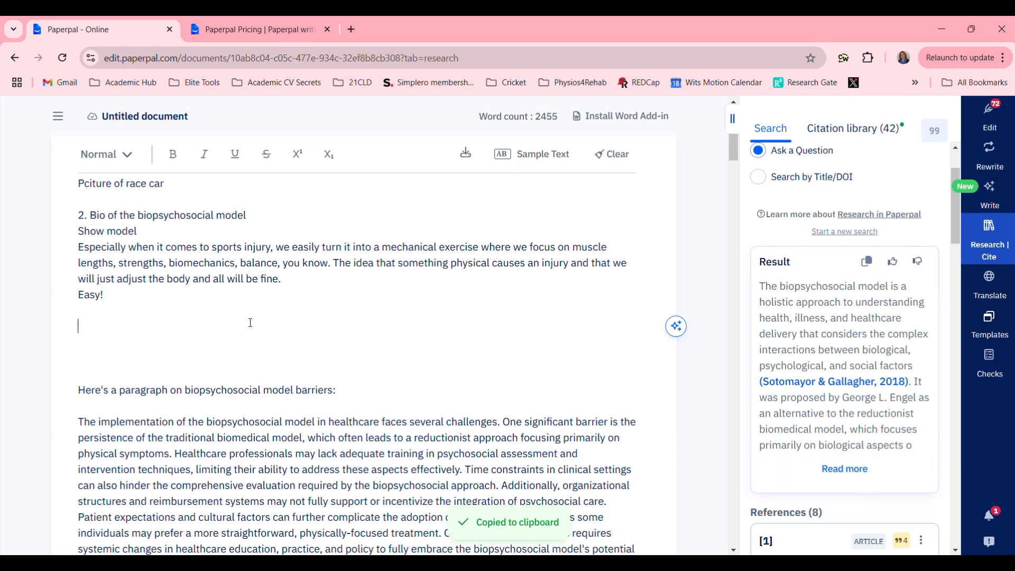
{"action": "left_click", "coordinate": [845, 469]}
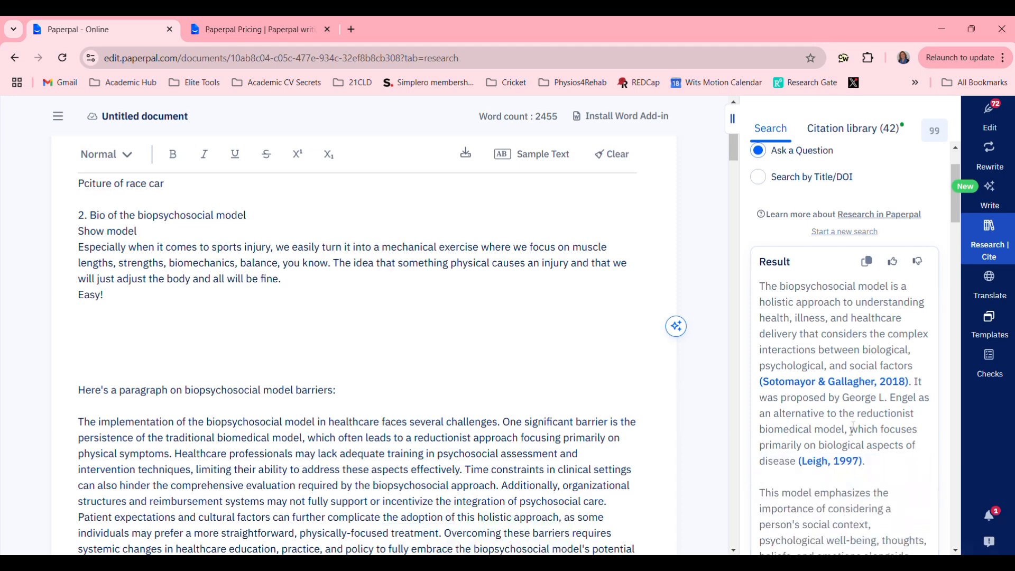
{"action": "scroll", "coordinate": [850, 439], "scroll_direction": "down", "scroll_amount": 6}
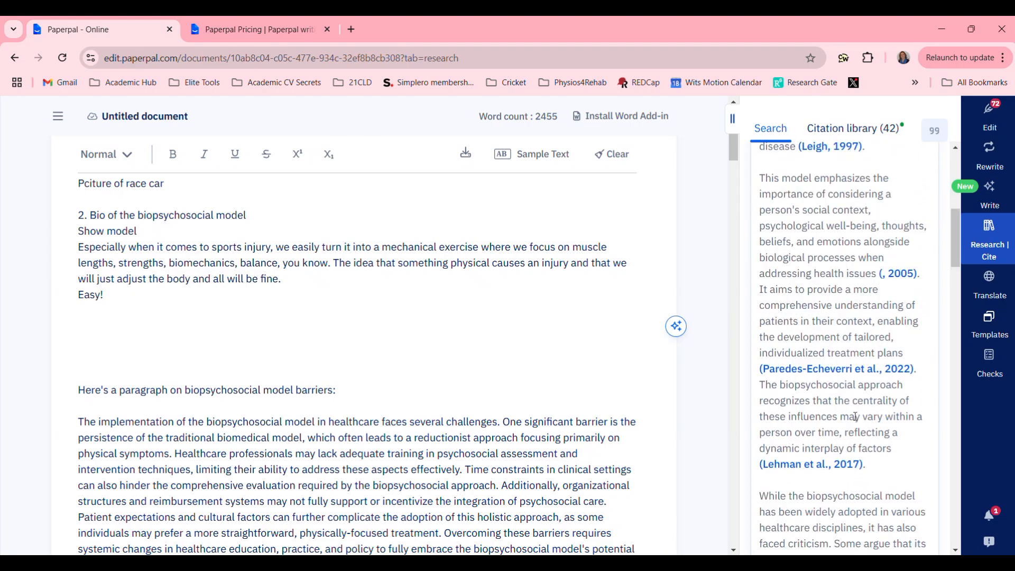
{"action": "scroll", "coordinate": [838, 378], "scroll_direction": "down", "scroll_amount": 5}
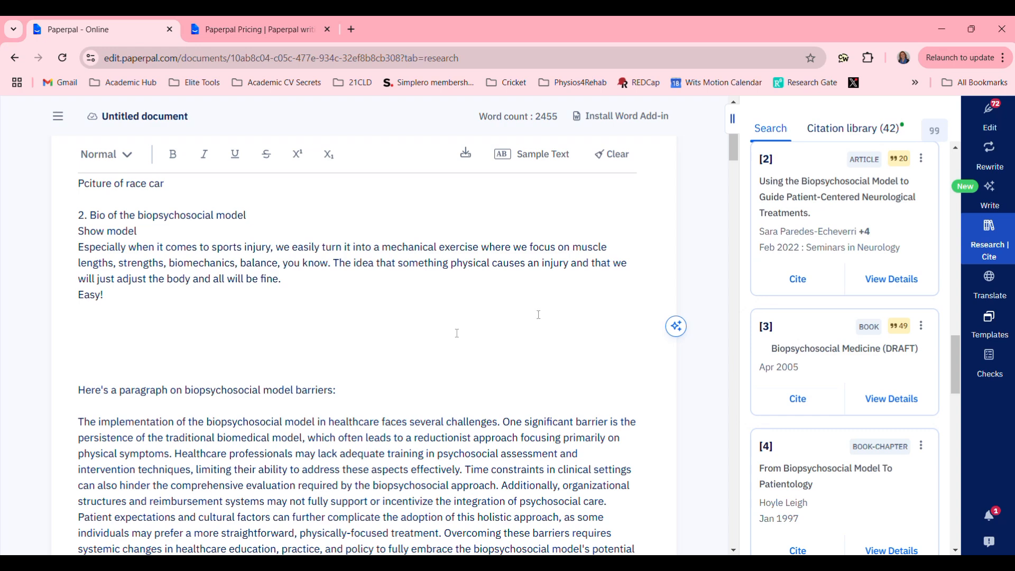
{"action": "left_click", "coordinate": [388, 331]}
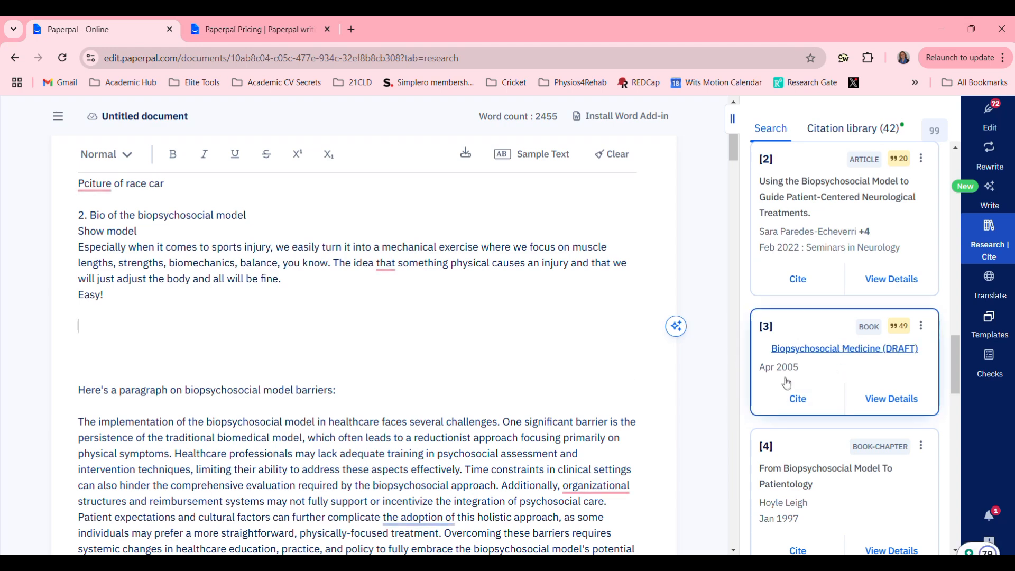
- Return to the research answer and examine the sentence from "It aims to provide" to "individualized treatment plans" with its citation
{"action": "scroll", "coordinate": [787, 380], "scroll_direction": "up", "scroll_amount": 10}
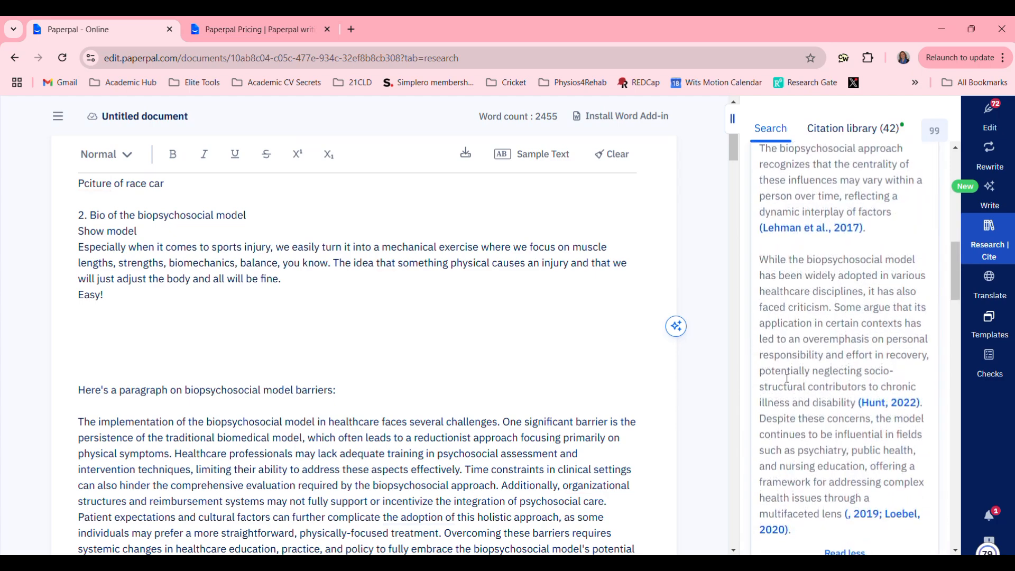
{"action": "scroll", "coordinate": [788, 378], "scroll_direction": "up", "scroll_amount": 3}
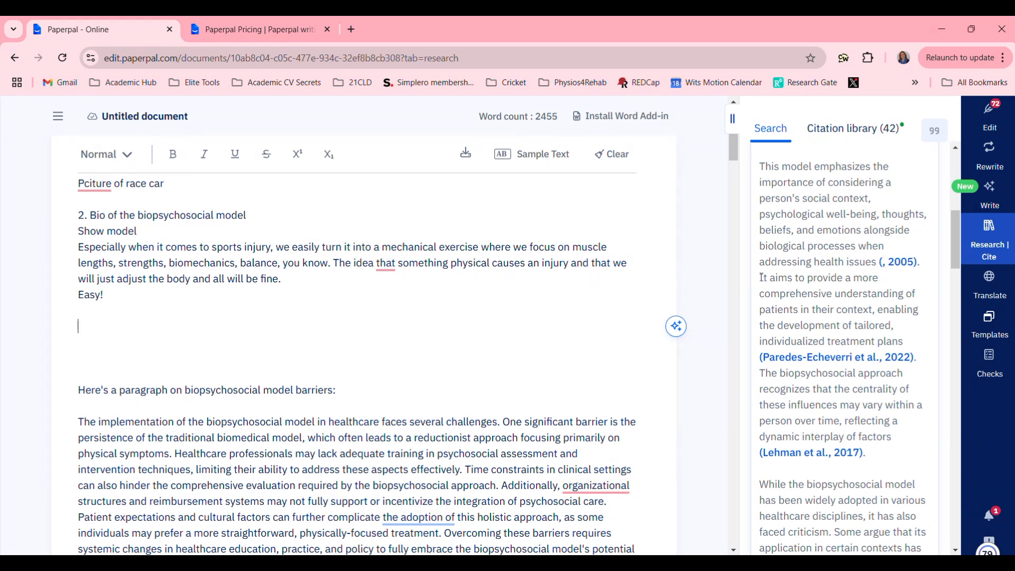
{"action": "left_click_drag", "start_coordinate": [760, 278], "coordinate": [906, 343]}
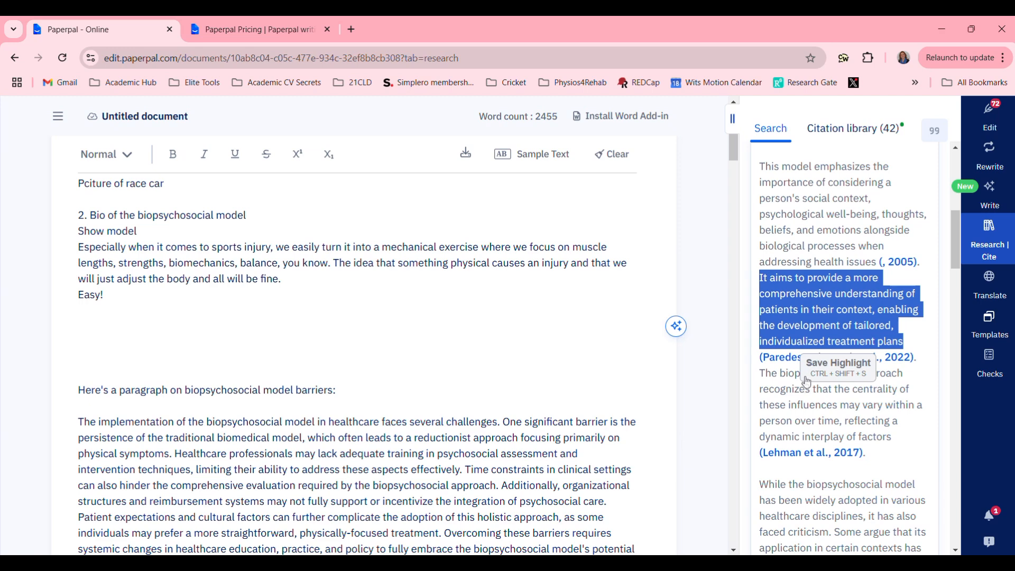
{"action": "left_click", "coordinate": [782, 374]}
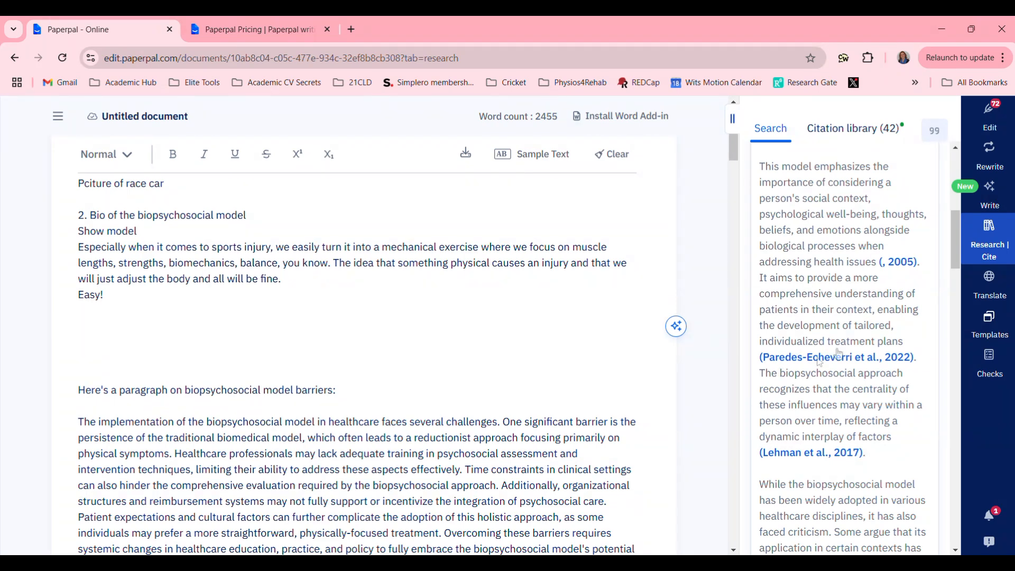
- View the Translate options for the sentence from "The idea that something physical" to "all will be fine" without translating it
{"action": "left_click", "coordinate": [993, 289]}
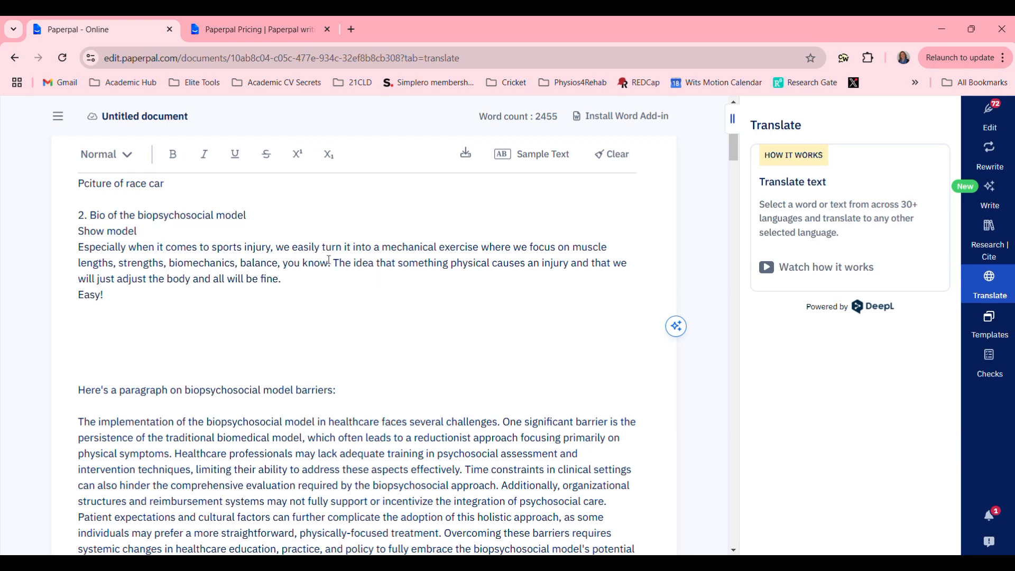
{"action": "left_click_drag", "start_coordinate": [335, 263], "coordinate": [281, 279]}
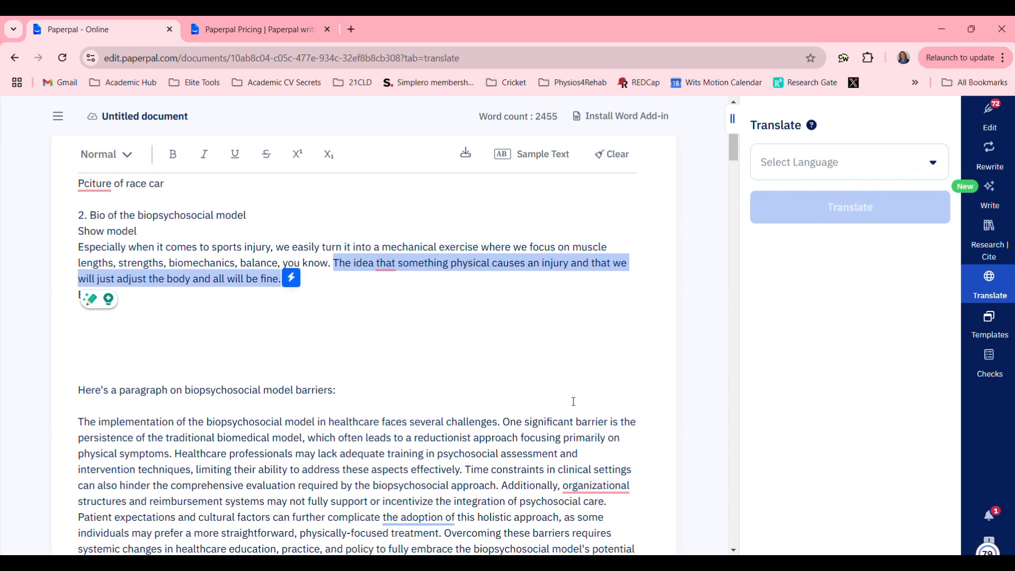
{"action": "left_click", "coordinate": [543, 294]}
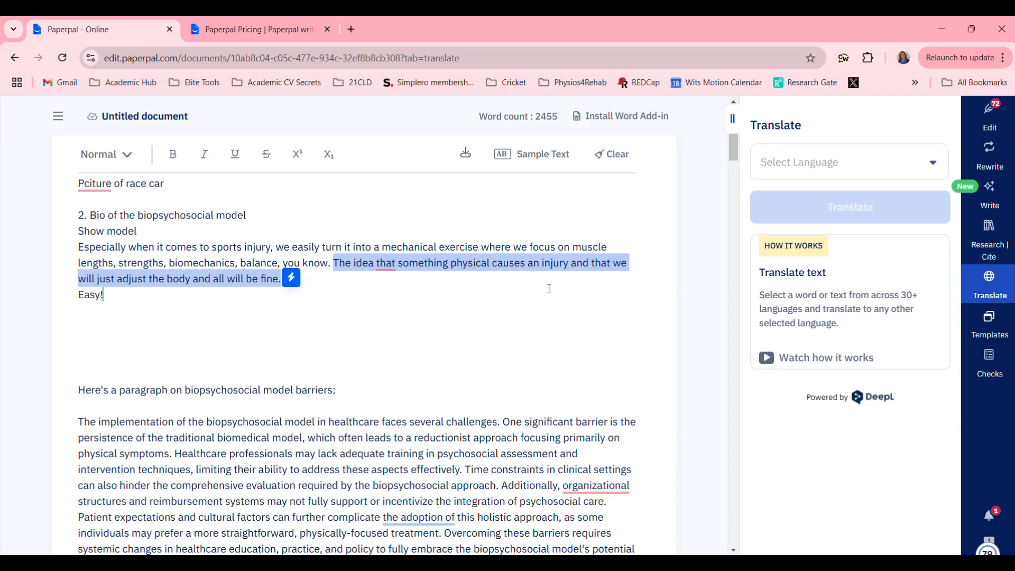
- Generate title suggestions with the Title template, insert them at the beginning of the document, and add an empty line below them
{"action": "left_click", "coordinate": [993, 328]}
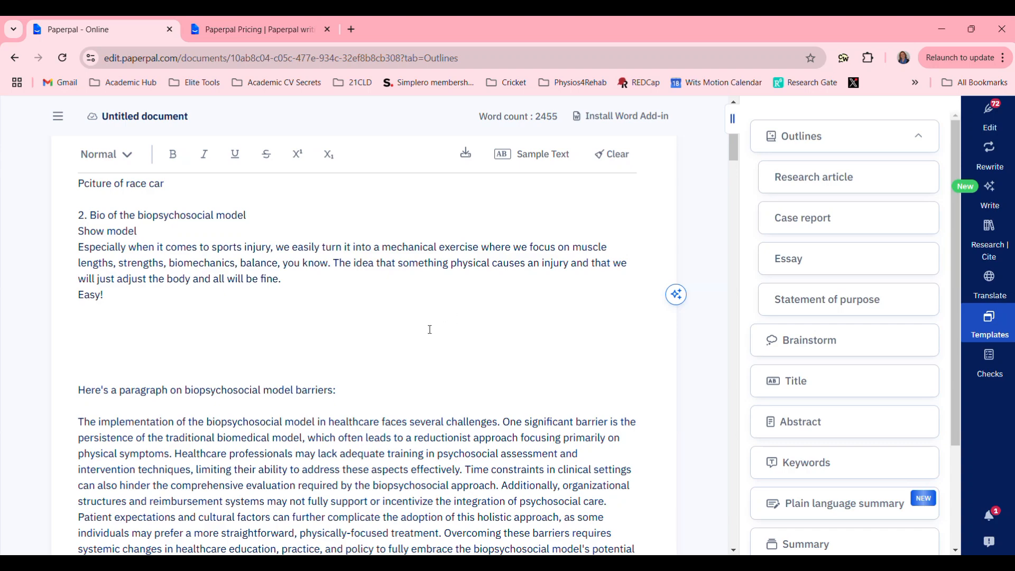
{"action": "scroll", "coordinate": [461, 313], "scroll_direction": "up", "scroll_amount": 7}
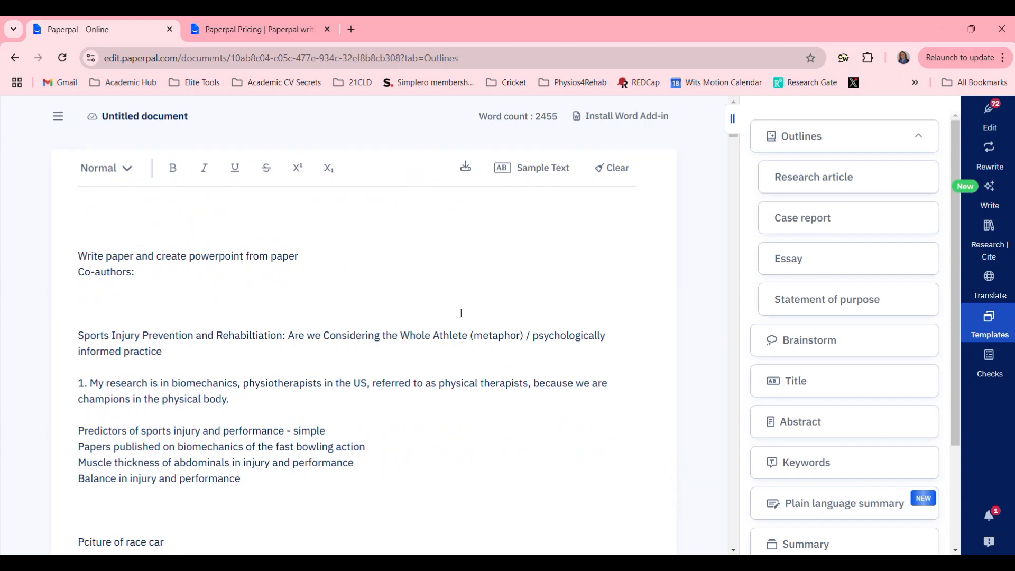
{"action": "left_click", "coordinate": [231, 210]}
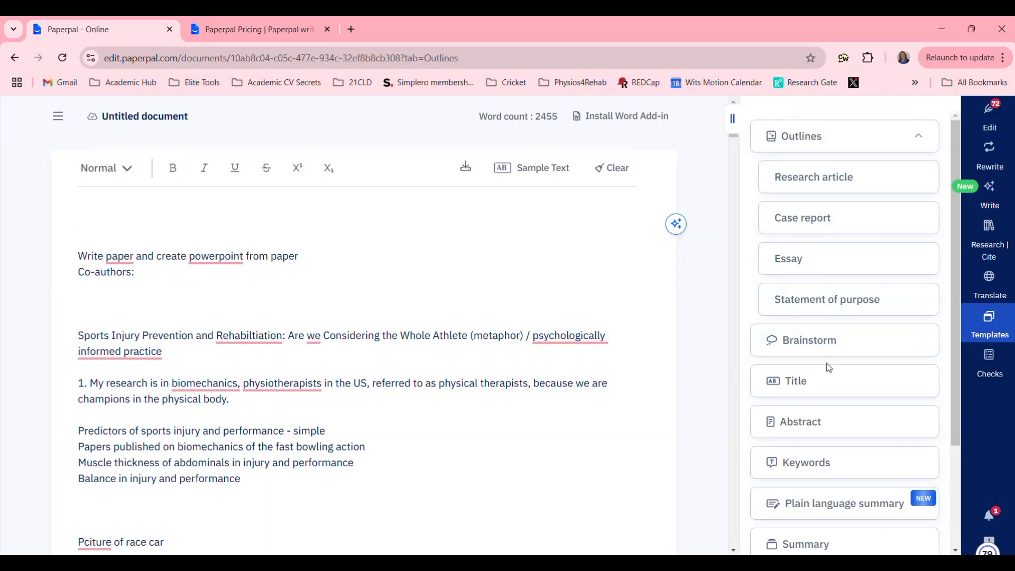
{"action": "left_click", "coordinate": [806, 388]}
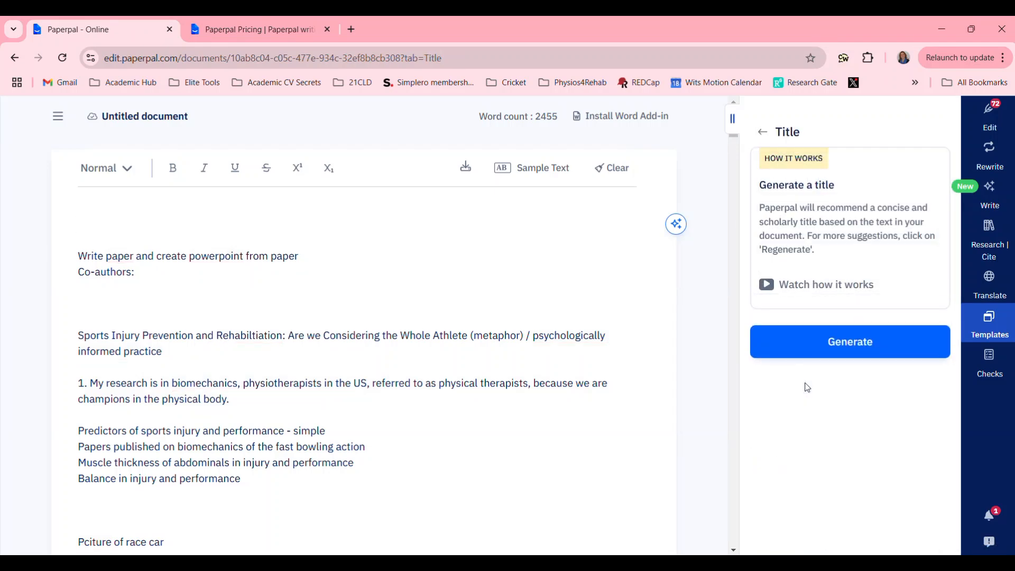
{"action": "left_click", "coordinate": [848, 349]}
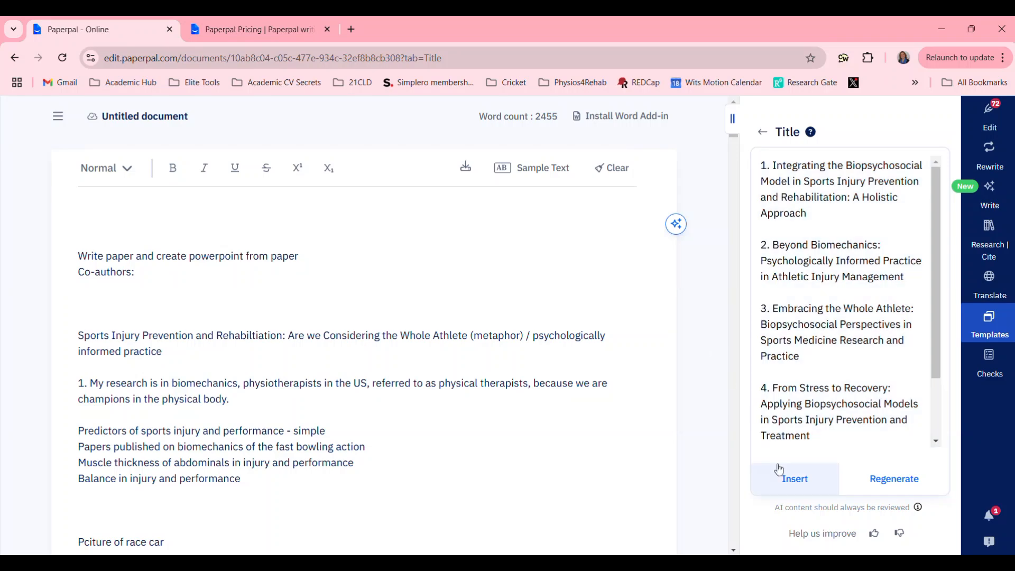
{"action": "left_click", "coordinate": [795, 478]}
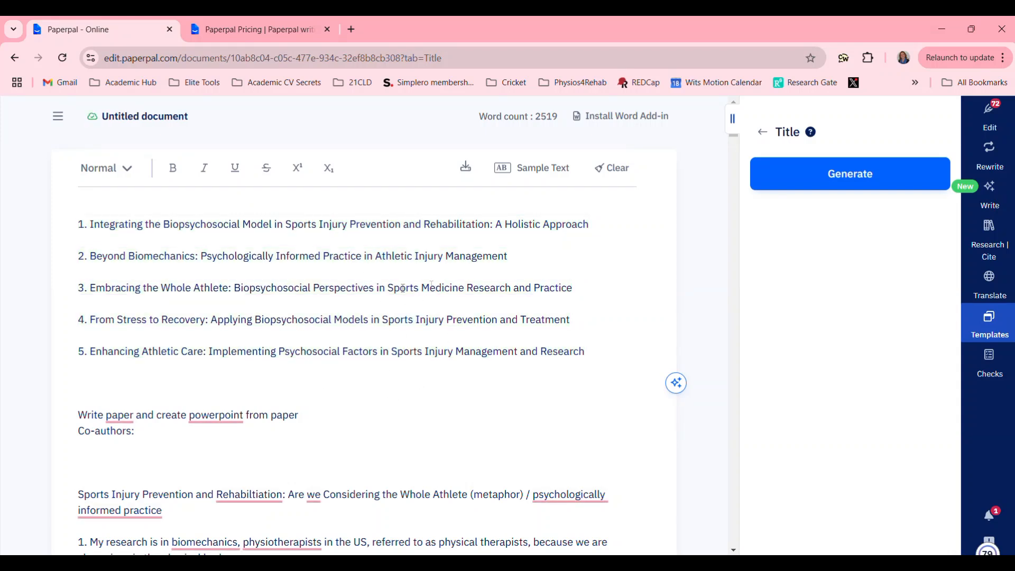
{"action": "left_click", "coordinate": [762, 133]}
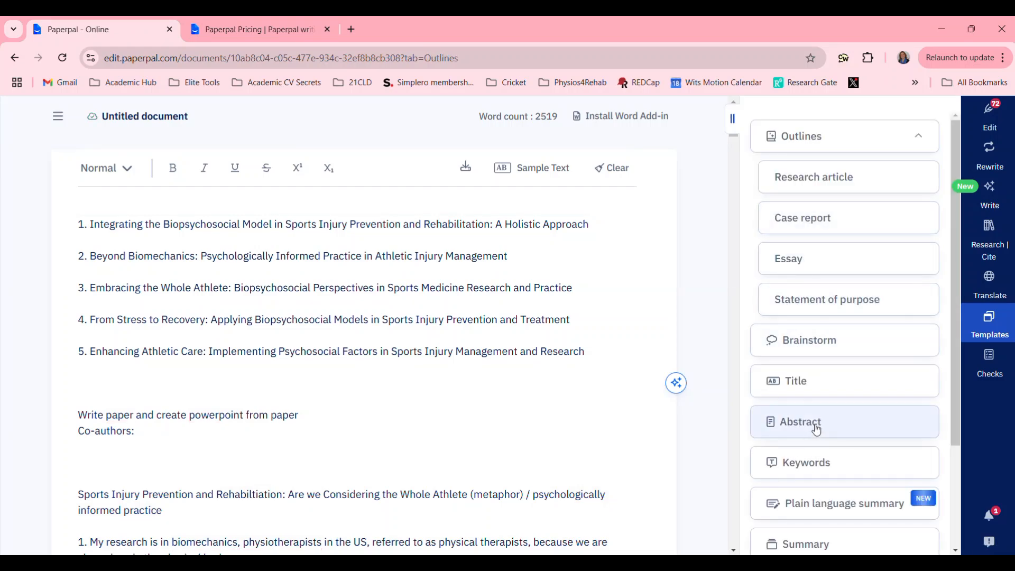
{"action": "left_click", "coordinate": [431, 388]}
{"action": "key", "text": "Return"}
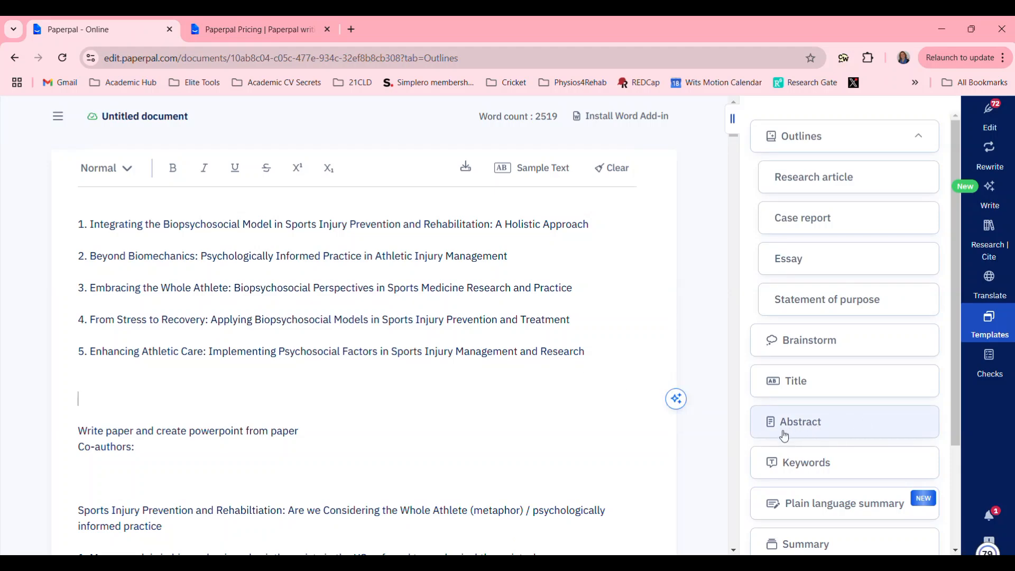
- Look through the remaining templates and view the Email template's form without filling it in
{"action": "scroll", "coordinate": [822, 463], "scroll_direction": "down", "scroll_amount": 3}
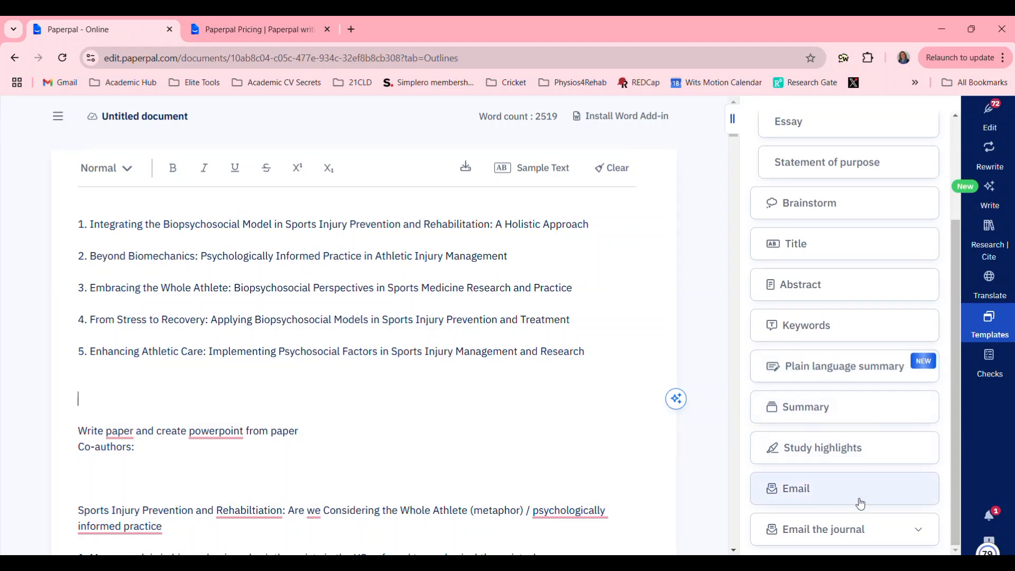
{"action": "left_click", "coordinate": [820, 489]}
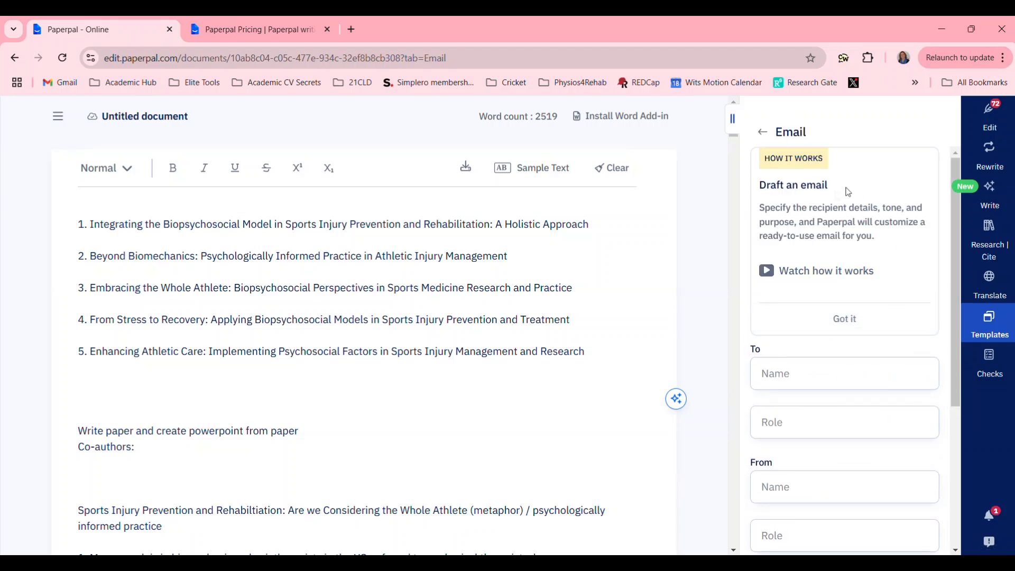
{"action": "left_click", "coordinate": [761, 136]}
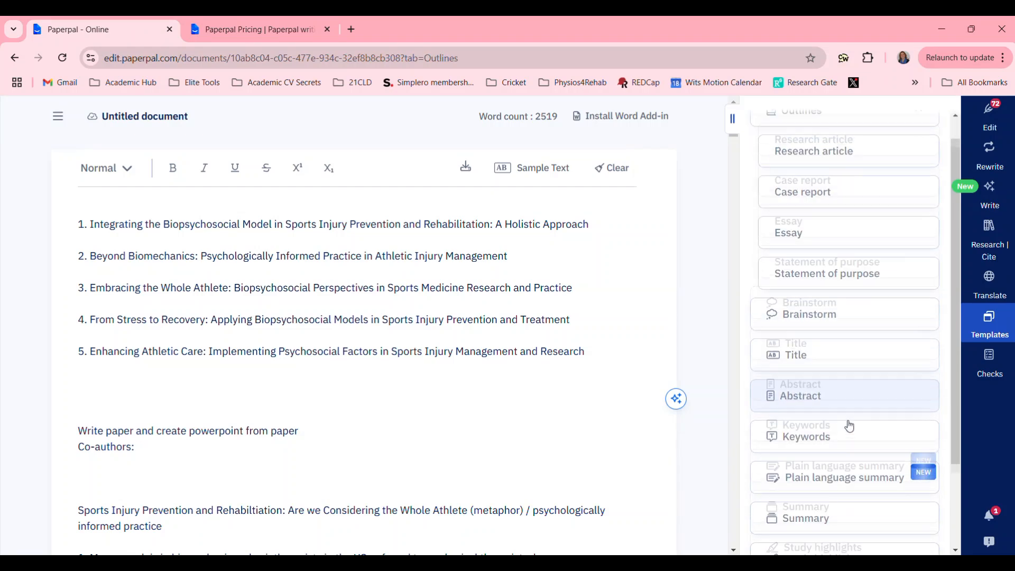
{"action": "scroll", "coordinate": [847, 423], "scroll_direction": "down", "scroll_amount": 3}
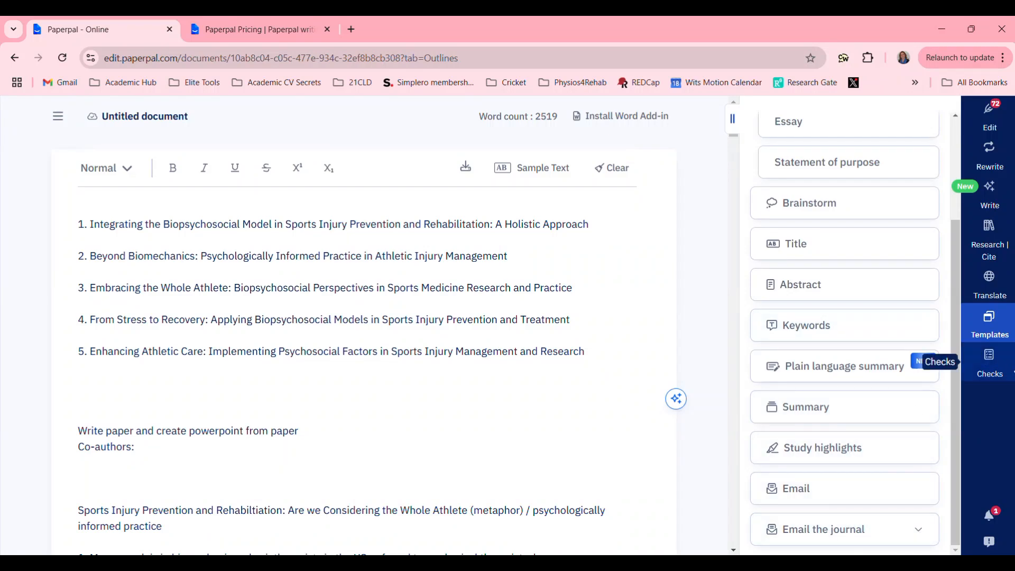
- Run the AI Review prompt "Check the flow and structure" on the document, and return to the list of available checks
{"action": "left_click", "coordinate": [990, 365]}
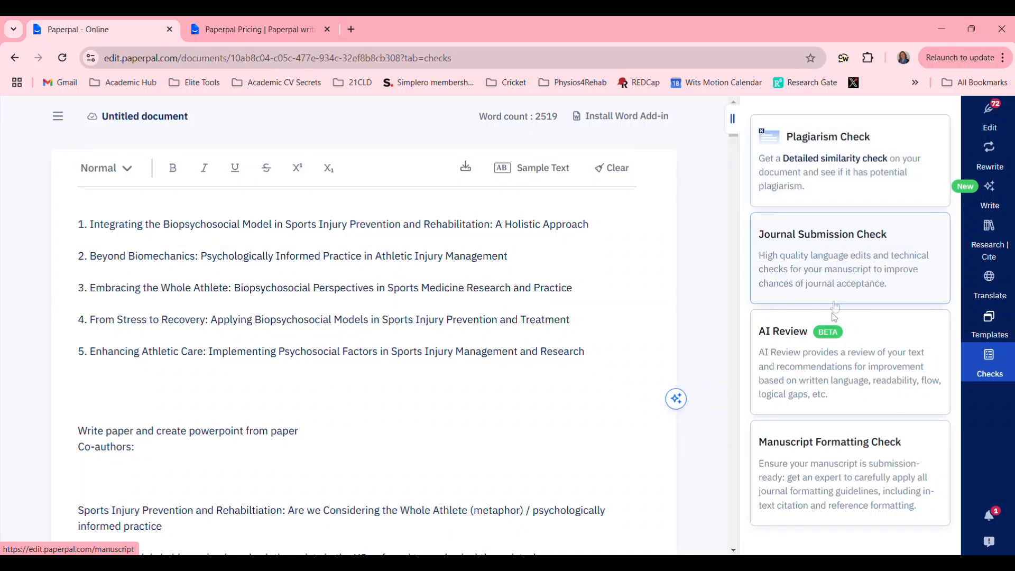
{"action": "left_click", "coordinate": [830, 359]}
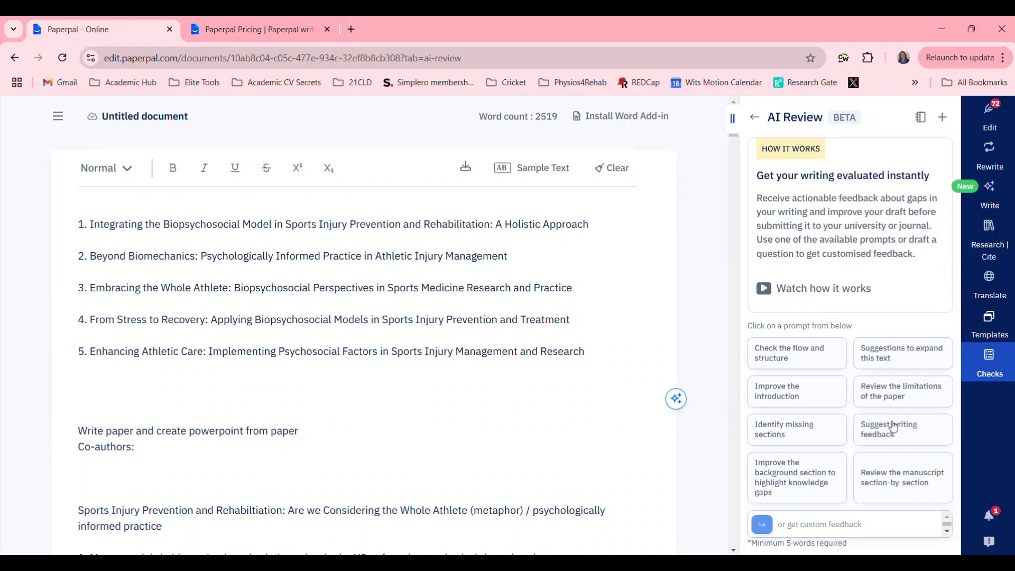
{"action": "left_click", "coordinate": [808, 353]}
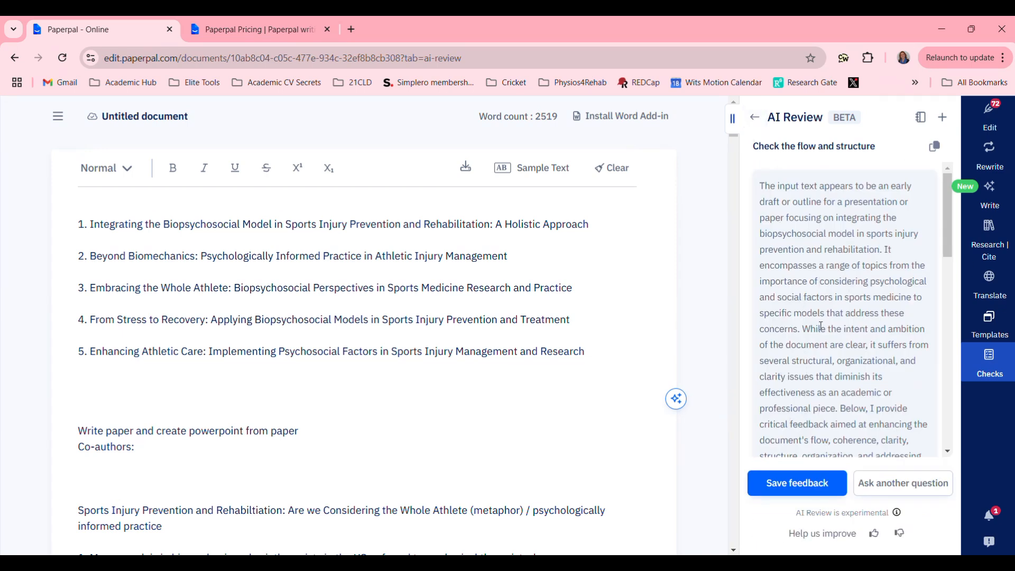
{"action": "left_click", "coordinate": [754, 117]}
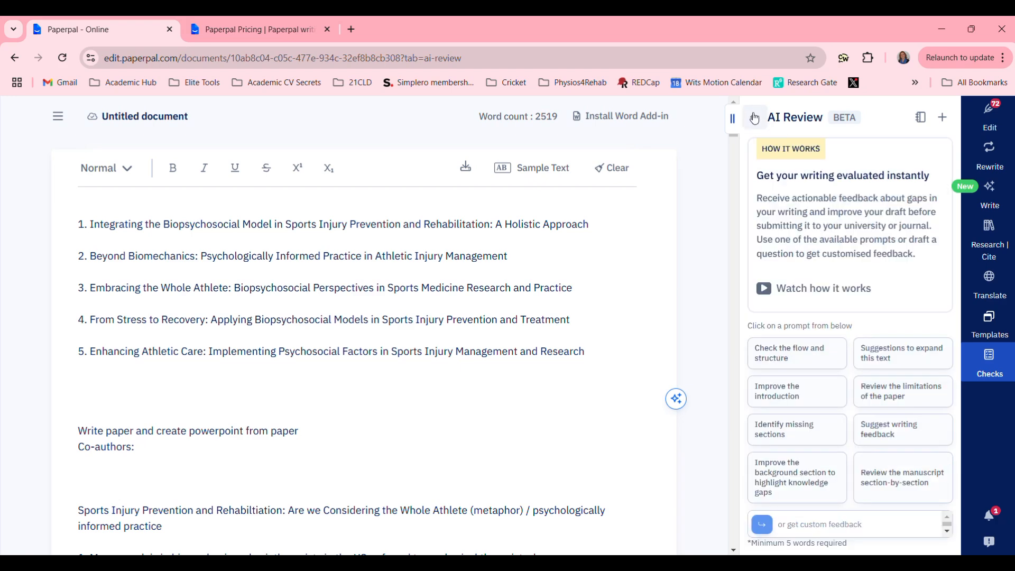
{"action": "left_click", "coordinate": [755, 112]}
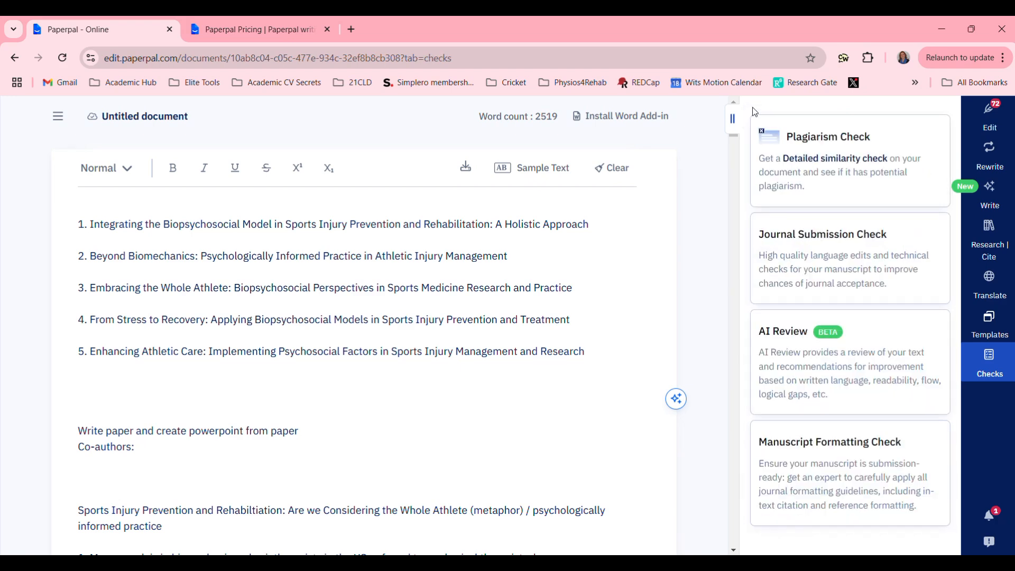